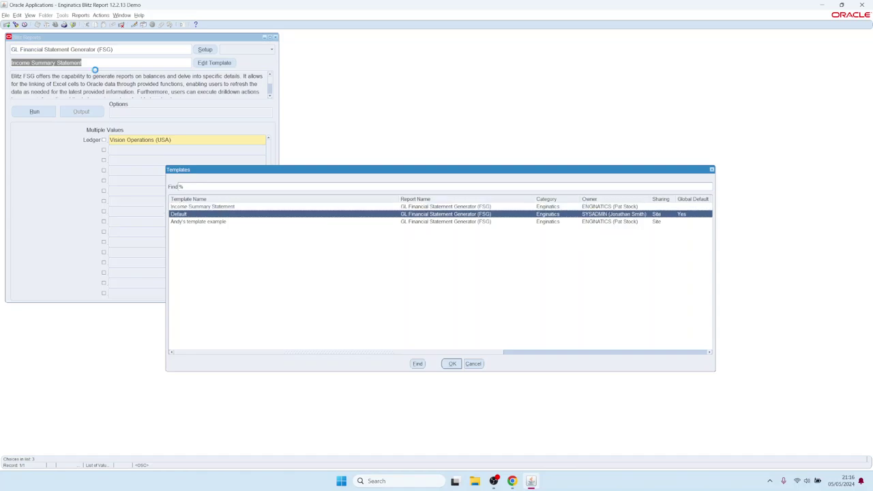
Step: Choose the Default template for the GL Financial Statement Generator (FSG) report and run it
key(Return)
click(36, 110)
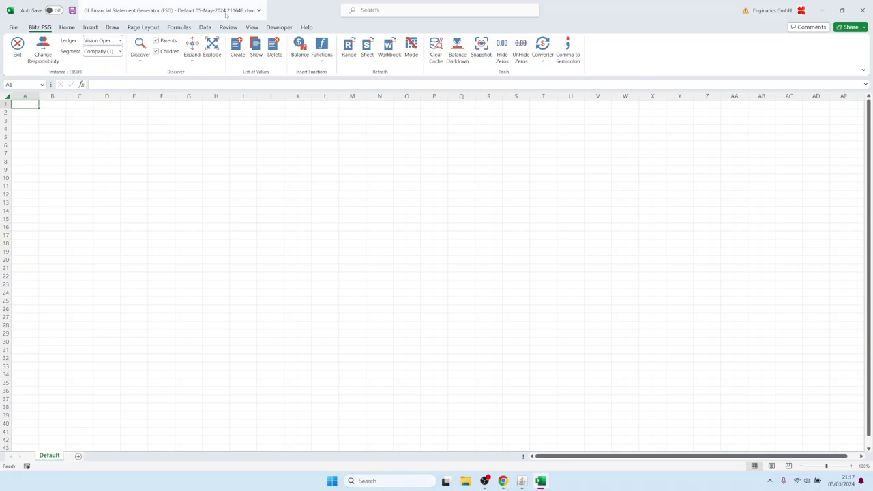
Step: List all values of the Account (3) segment downward from cell A2 with Discover Down All
click(22, 114)
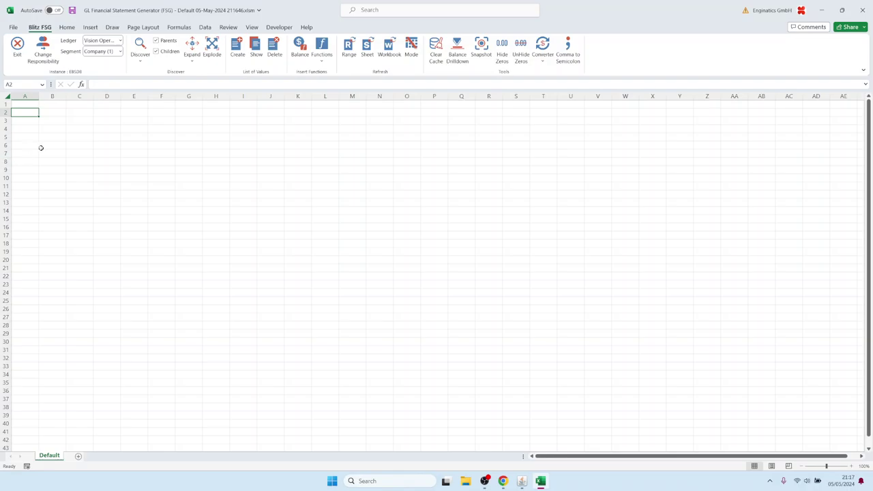
click(107, 52)
click(116, 83)
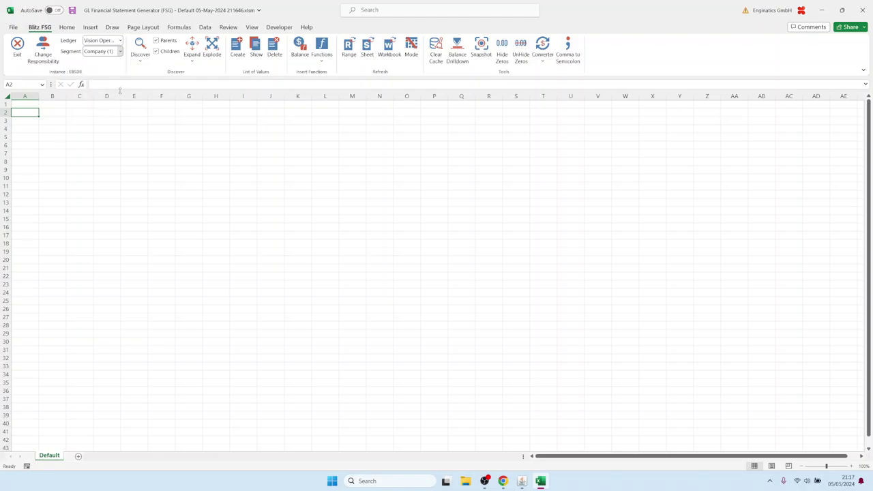
click(140, 56)
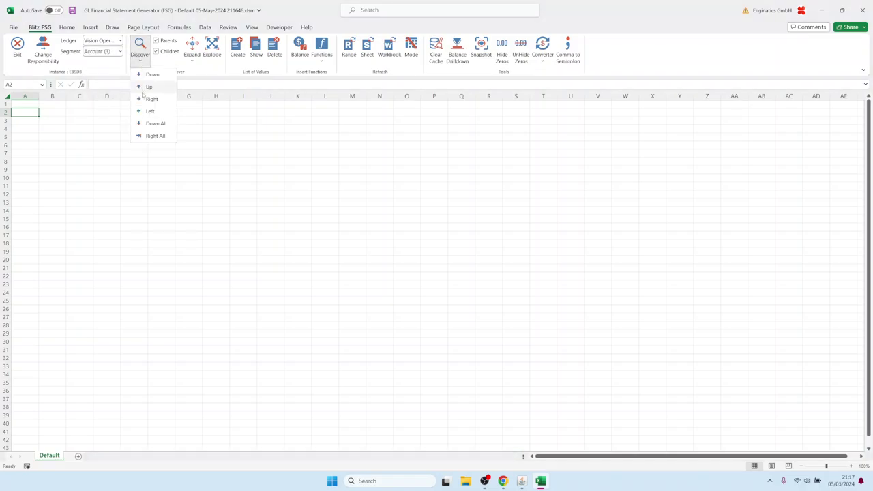
click(153, 126)
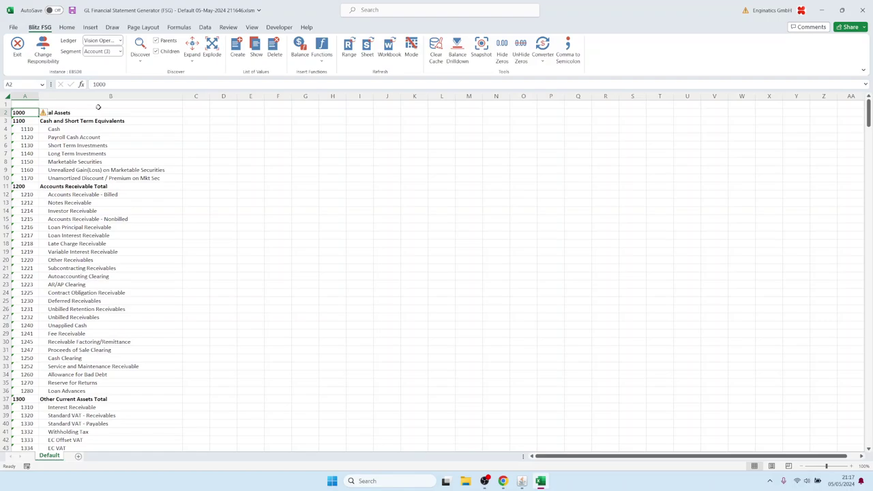
Step: Create a Period Name list of values in cell C1
click(199, 105)
click(236, 48)
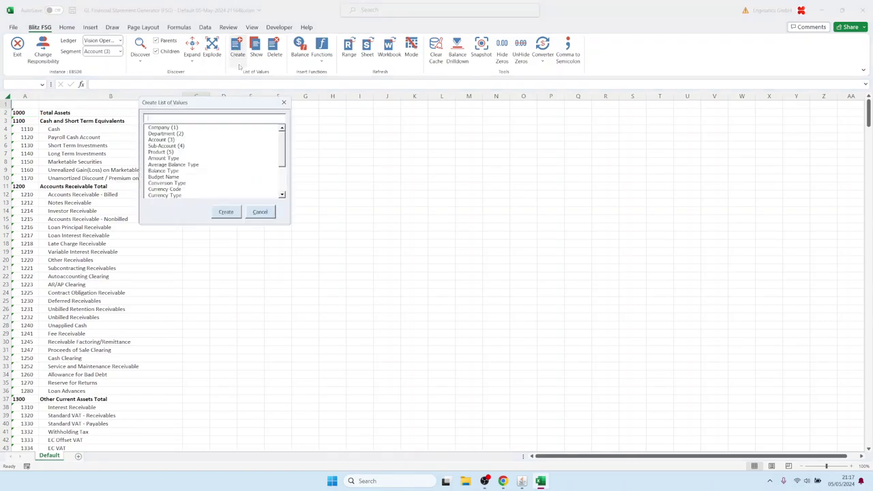
text(per)
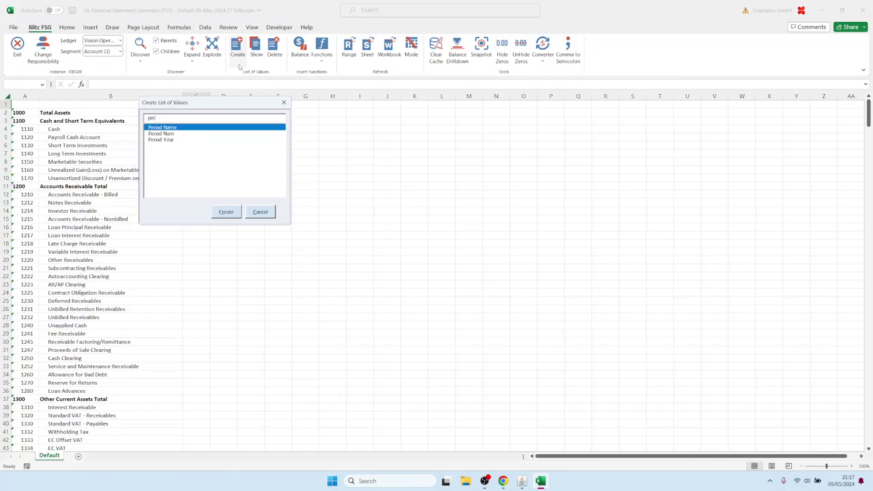
key(Return)
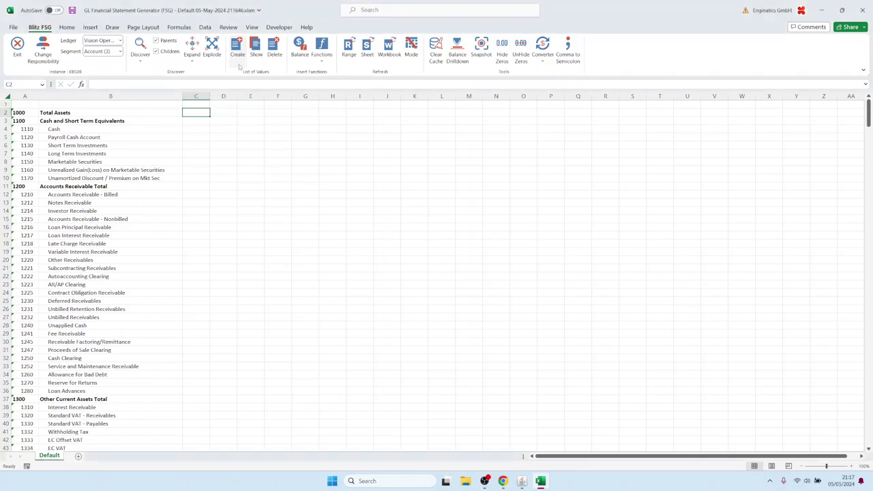
Step: Pick the period Jan-08 from the list of values for cell C1
double_click(199, 112)
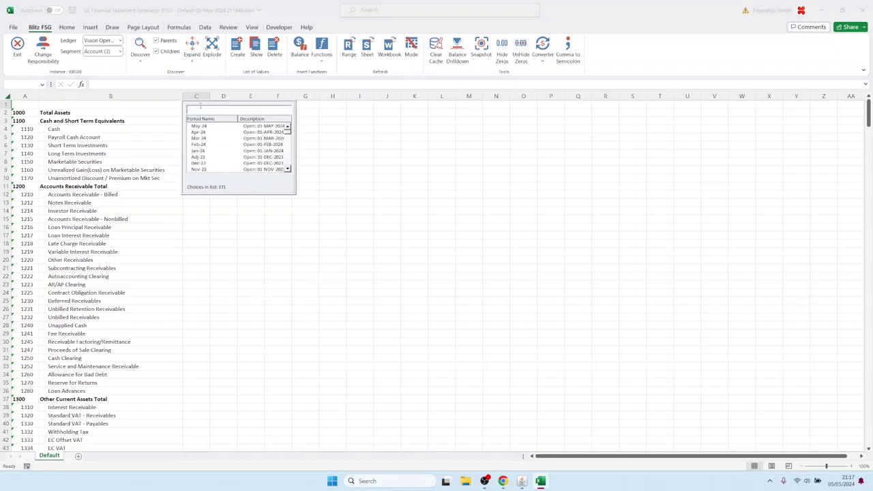
text(jan 08)
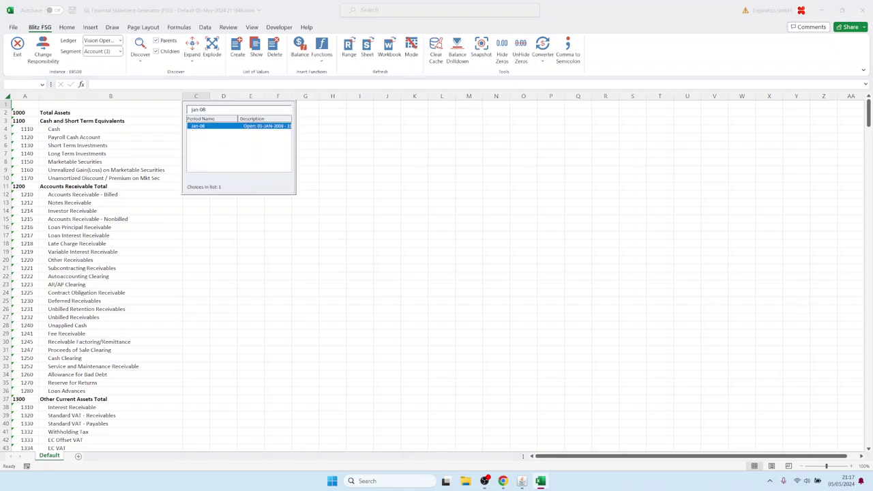
key(Return)
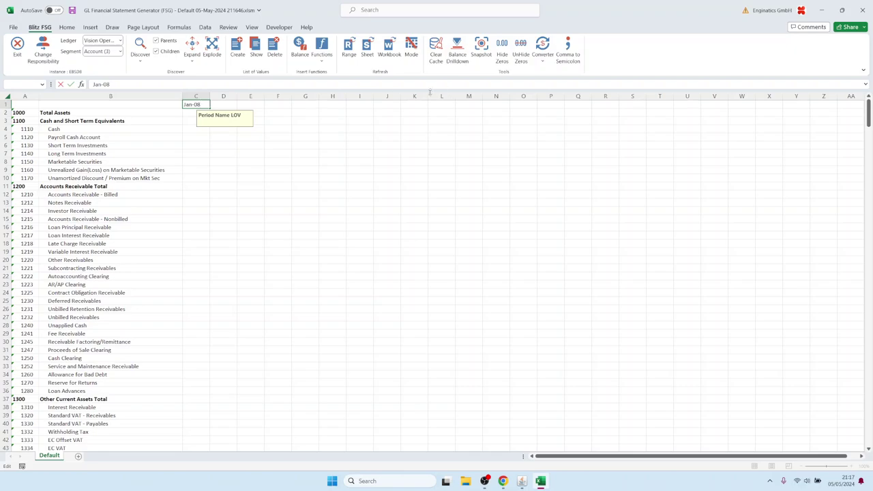
click(215, 104)
Step: Fill C1:N1 with twelve consecutive periods from Jan-08 by discovering Period Name to the right
click(199, 104)
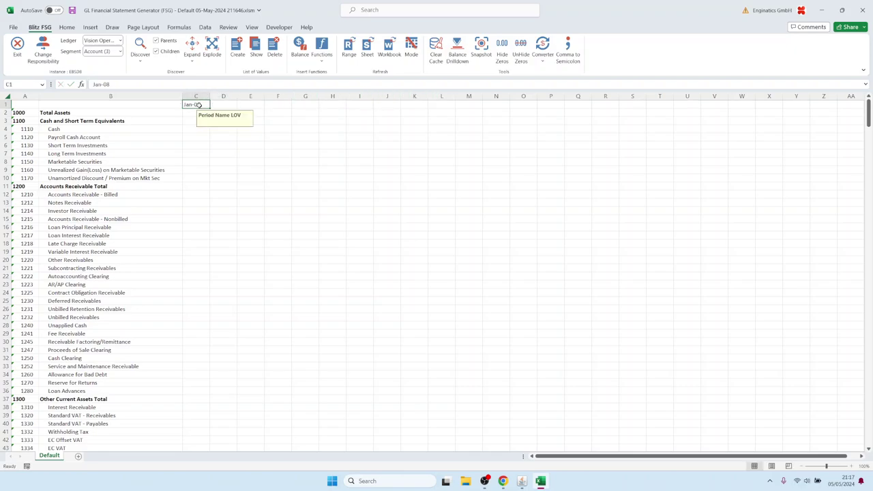
key(shift+Right)
key(shift+Right)
key(shift+Right)
key(shift+Right)
key(shift+Right)
key(shift+Right)
key(shift+Right)
key(shift+Right)
key(shift+Right)
key(shift+Right)
key(shift+Right)
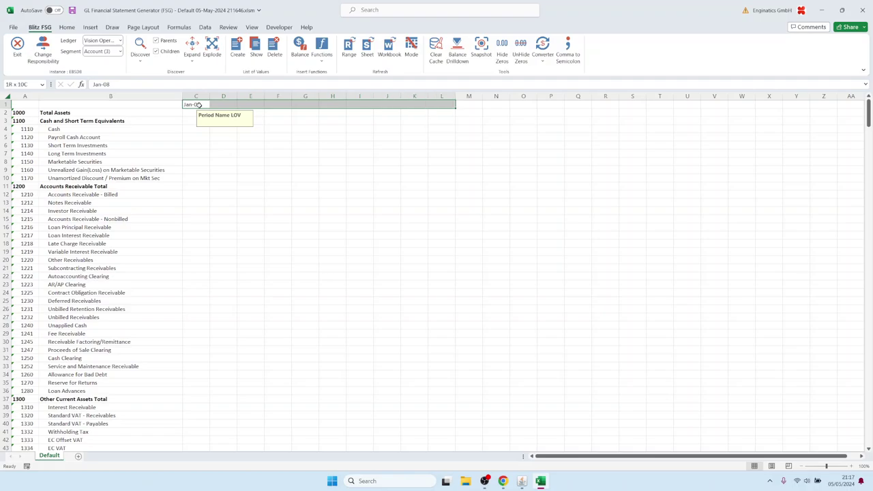
click(100, 54)
click(103, 113)
click(140, 56)
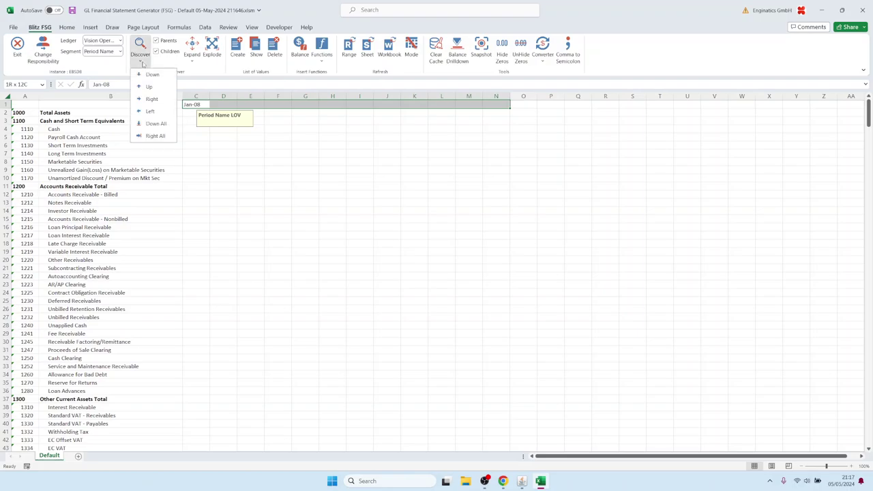
click(148, 98)
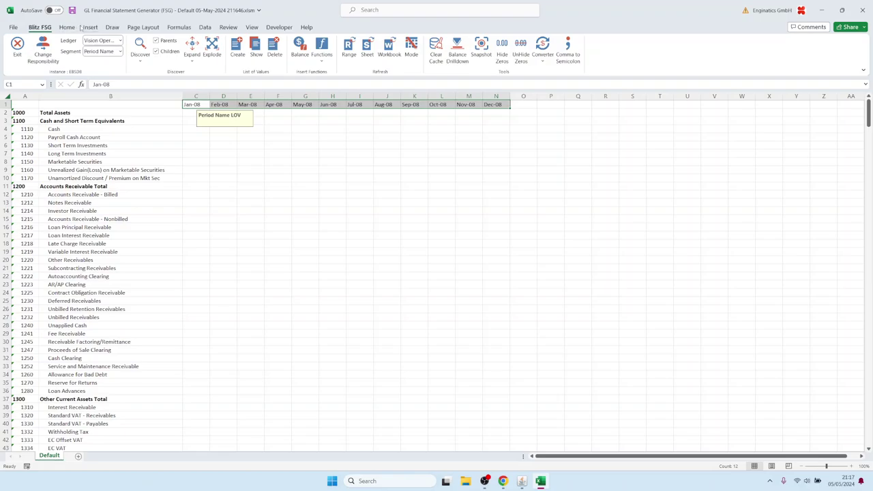
Step: Make the period headers in C1:N1 bold and freeze the top row
click(67, 27)
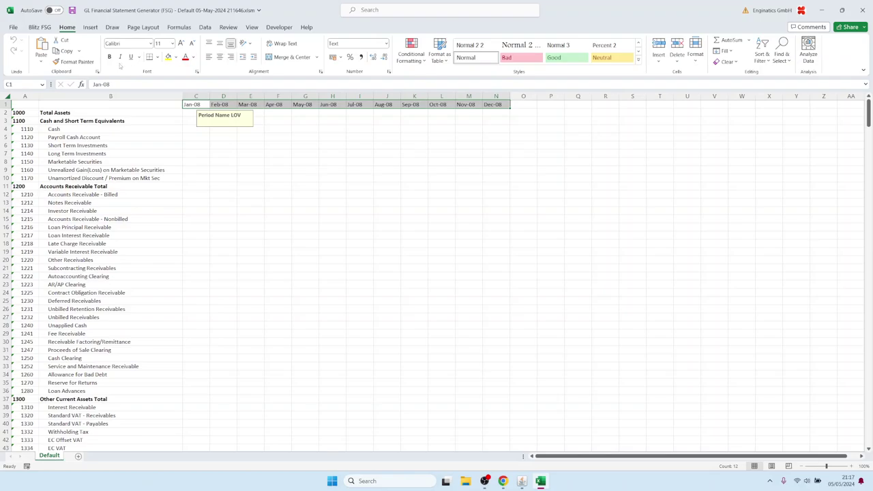
click(109, 56)
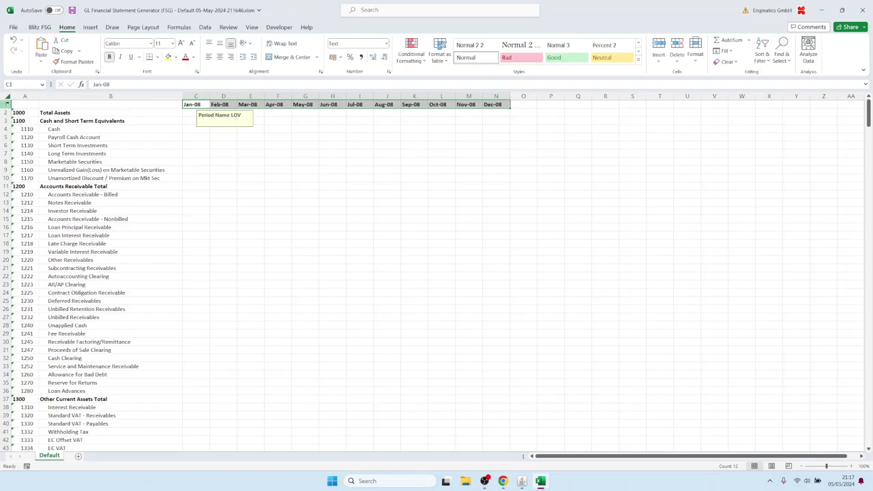
click(6, 105)
click(252, 28)
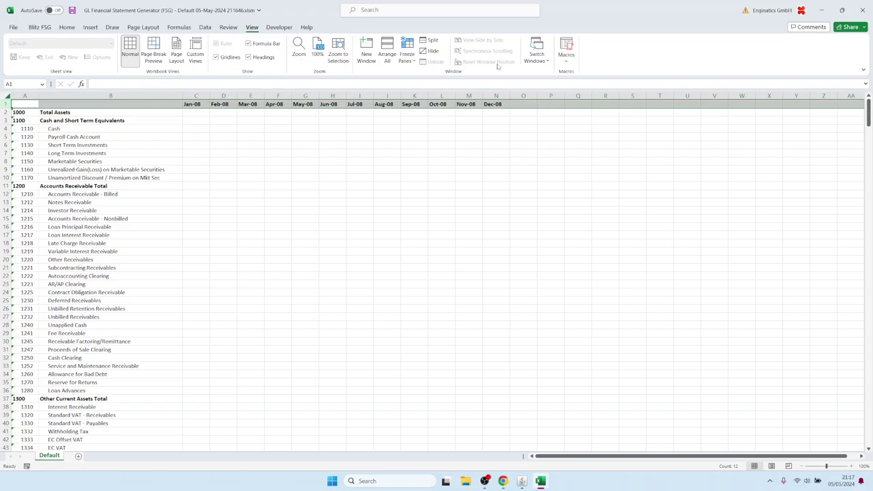
click(407, 55)
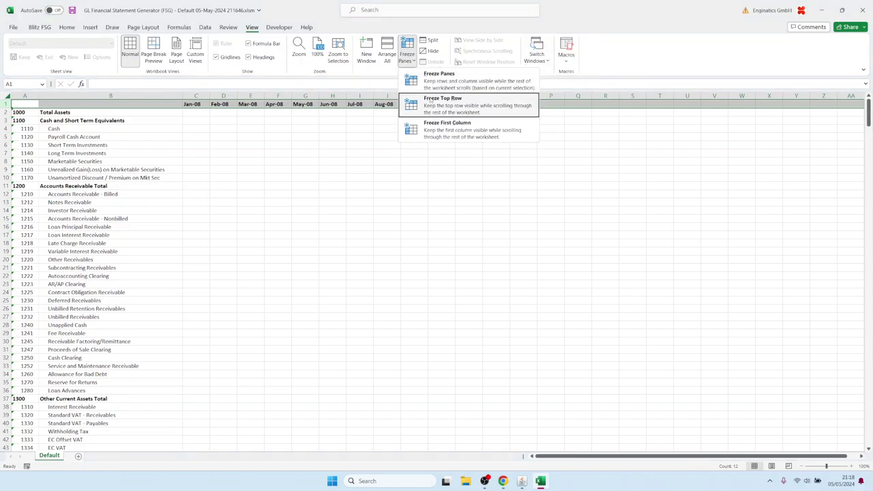
click(437, 97)
click(49, 129)
click(25, 104)
click(40, 27)
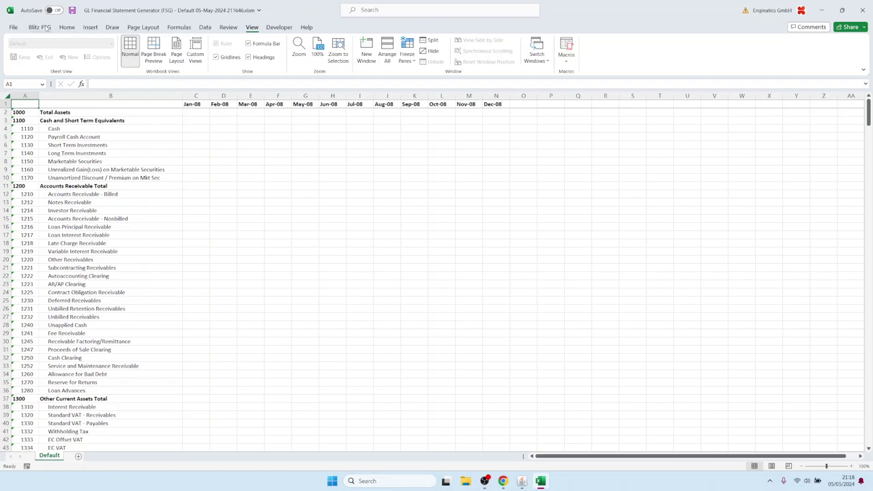
click(190, 115)
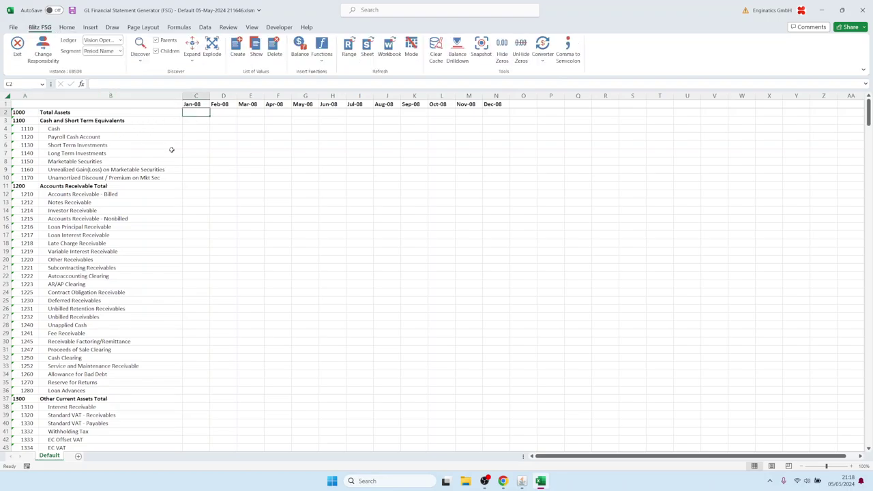
drag(26, 114, 24, 202)
click(25, 114)
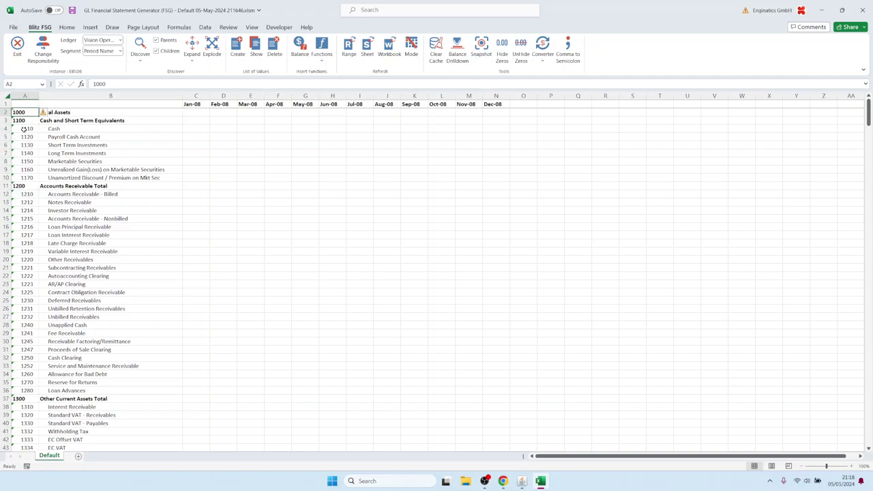
drag(27, 128, 28, 162)
drag(196, 103, 505, 103)
click(182, 117)
Step: Start a Balance function in cell C2 and set its Period Name to the row-locked reference =C$1
click(191, 112)
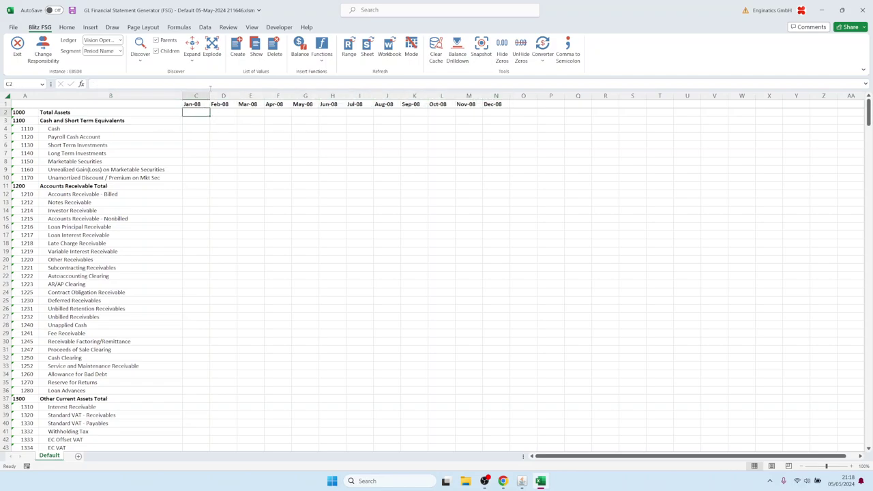
click(300, 49)
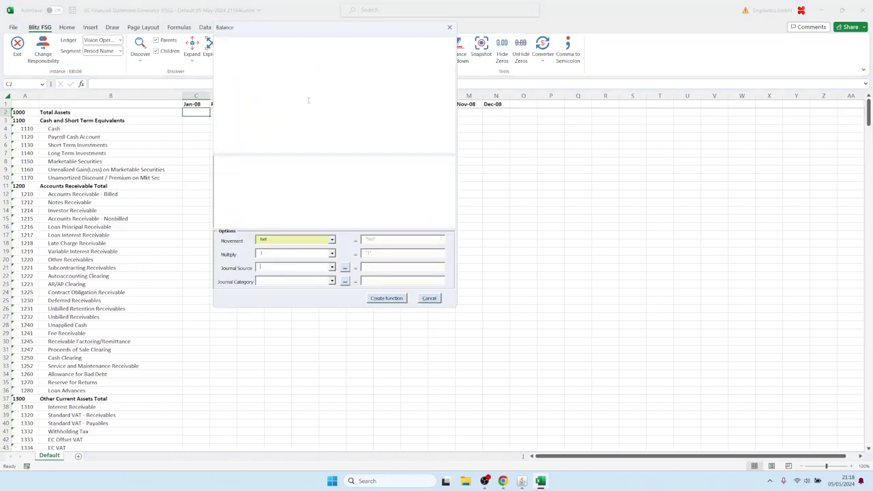
drag(304, 25, 335, 128)
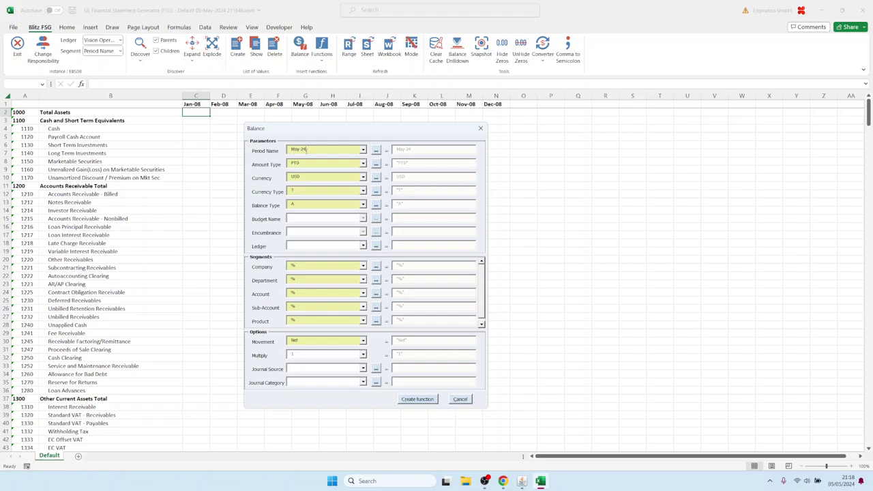
click(195, 103)
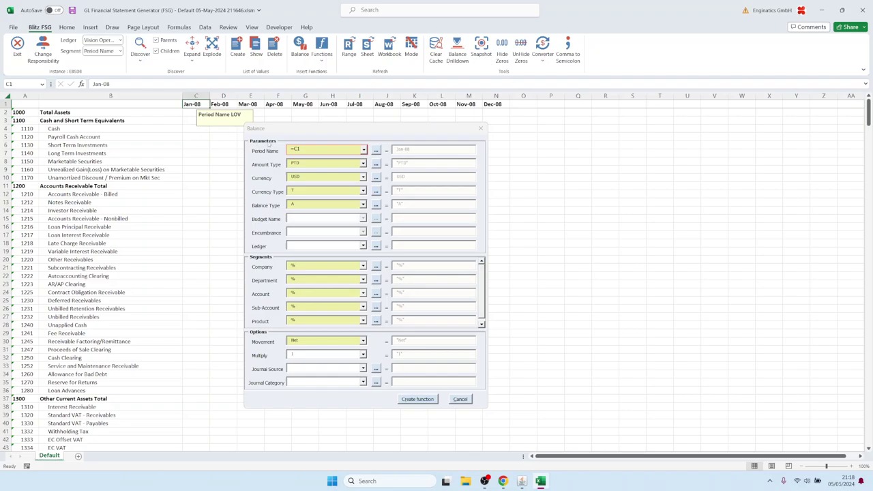
click(296, 149)
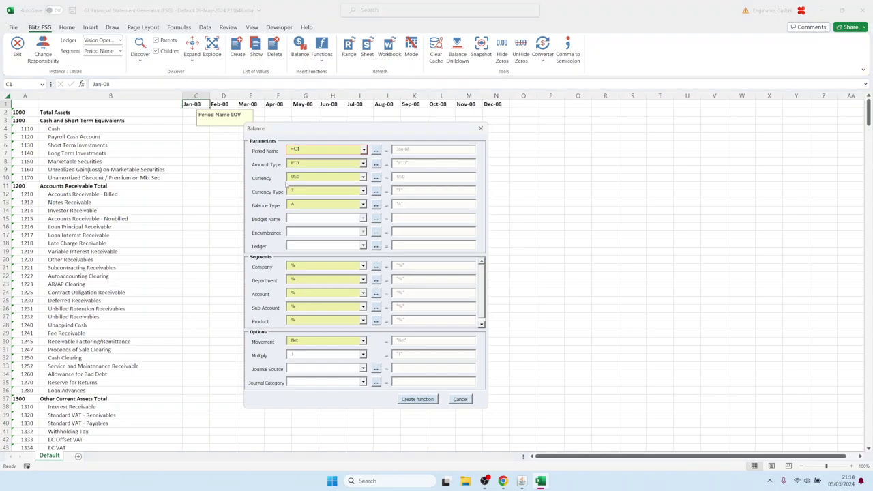
Step: Set the Balance function's Company segment to 01 (Operations)
click(359, 266)
click(362, 266)
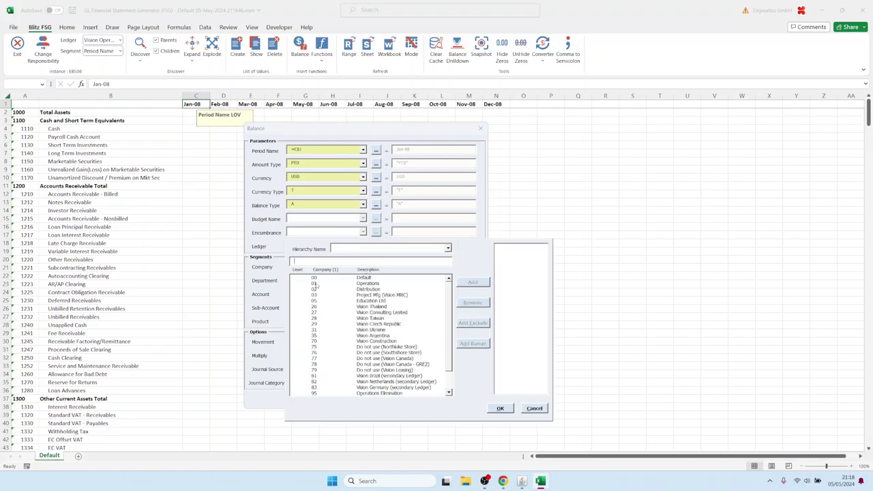
click(318, 283)
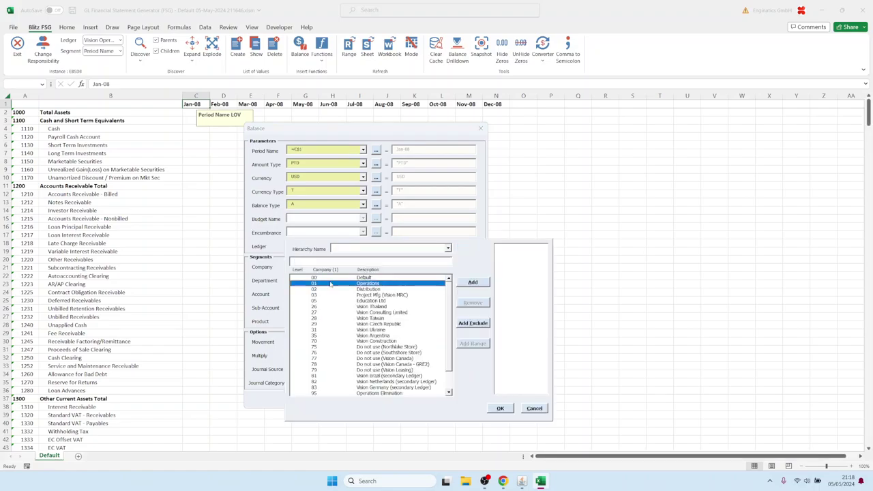
click(500, 408)
Step: Set the Account segment to the column-locked reference =$A2 and create the Balance function
click(312, 292)
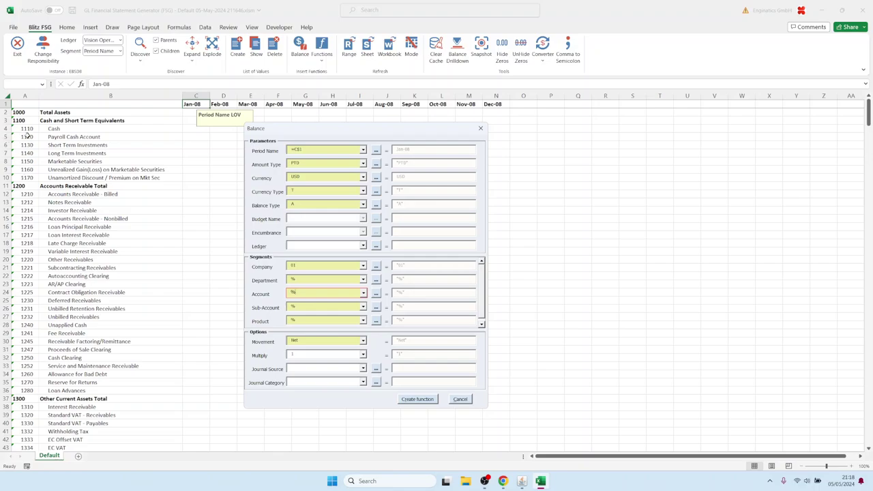
click(19, 113)
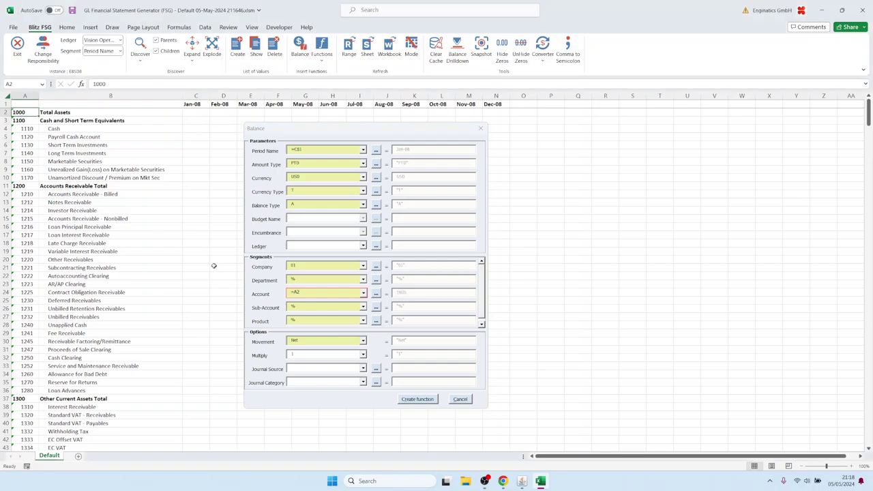
click(294, 292)
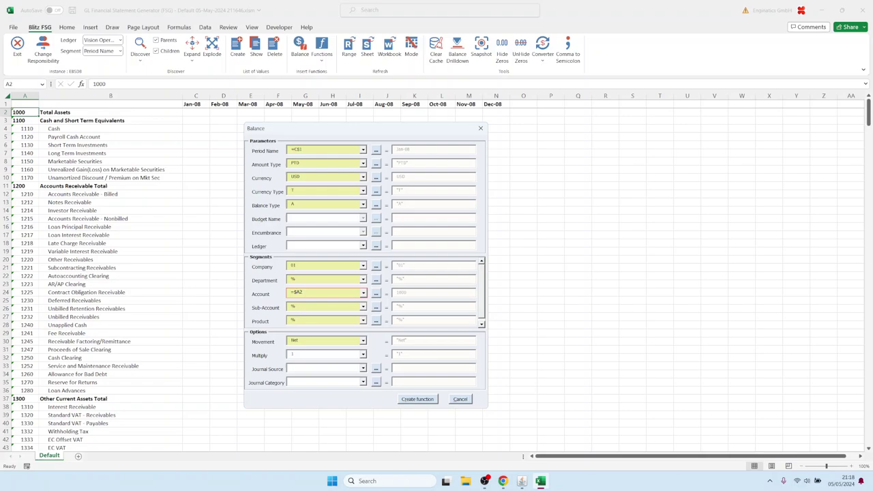
click(419, 399)
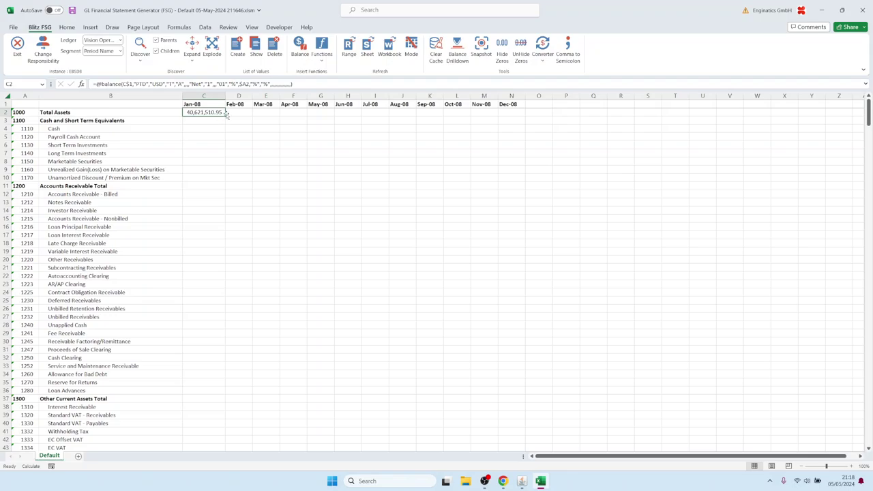
Step: Copy the Balance formula from C2 across to column N and down all account rows
drag(226, 115, 525, 113)
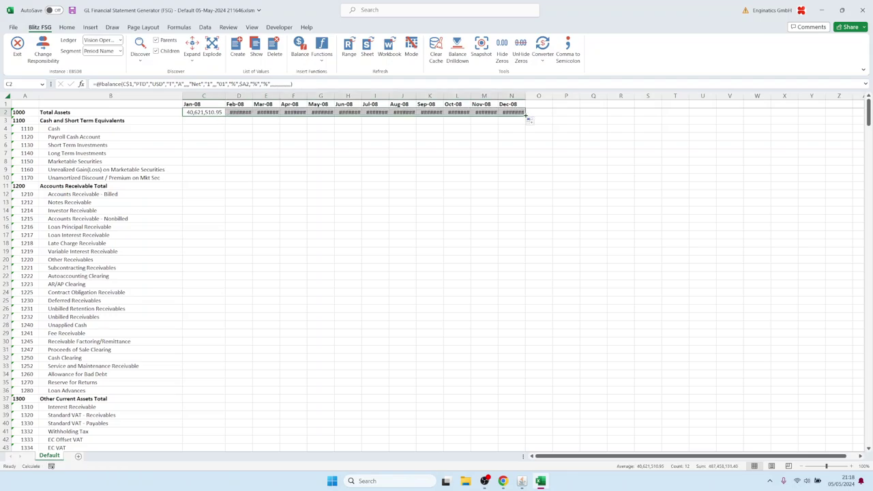
double_click(525, 114)
Step: Autofit the widths of columns C to N and refresh the balances in that selected range
drag(204, 95, 505, 96)
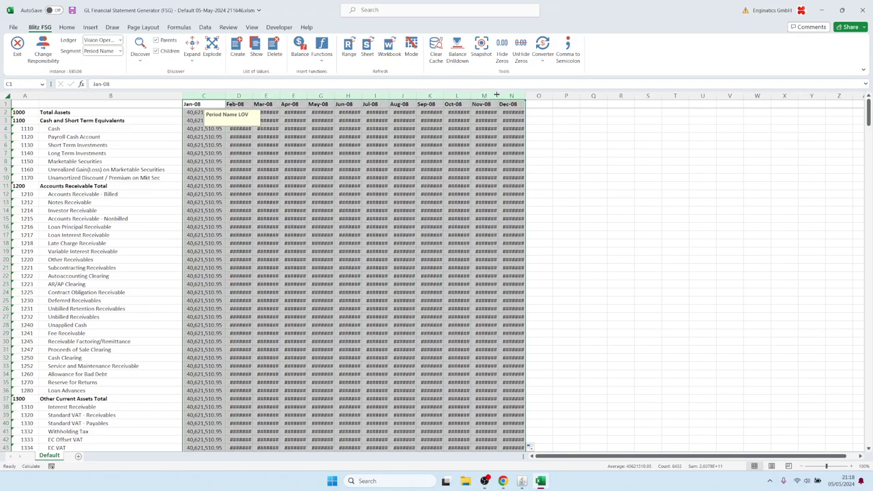
double_click(498, 96)
click(348, 46)
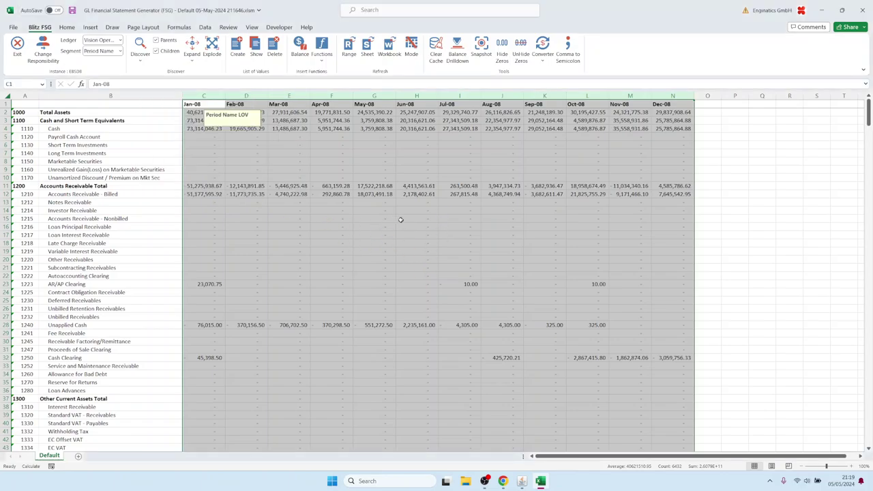
Step: Hide the account rows whose balances are zero in every period from Jan-08 to Dec-08
click(448, 226)
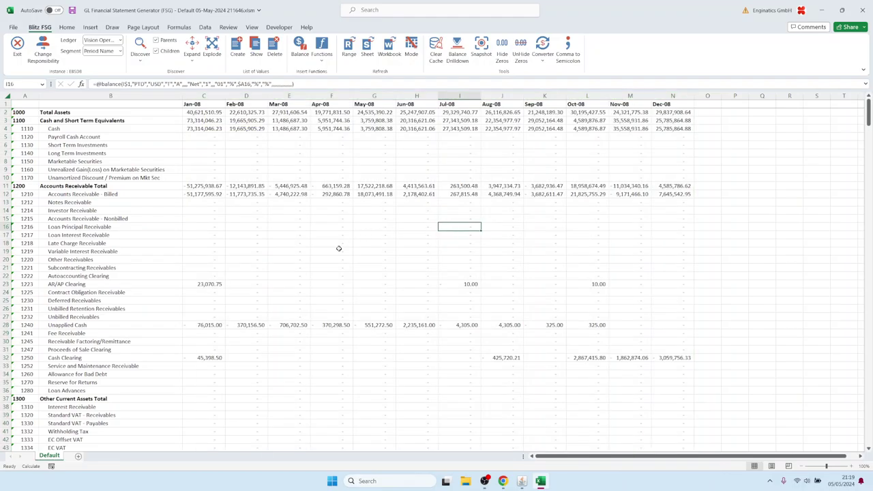
scroll(198, 241, down, 20)
scroll(201, 235, up, 20)
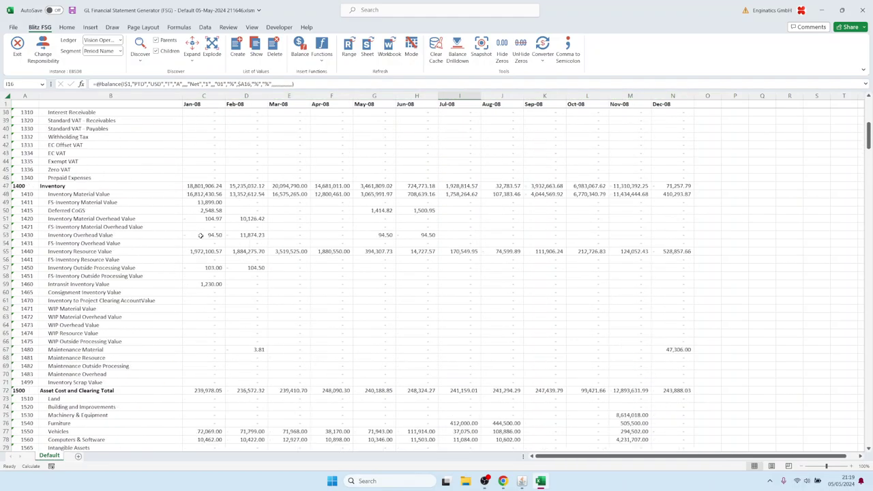
drag(203, 219, 689, 246)
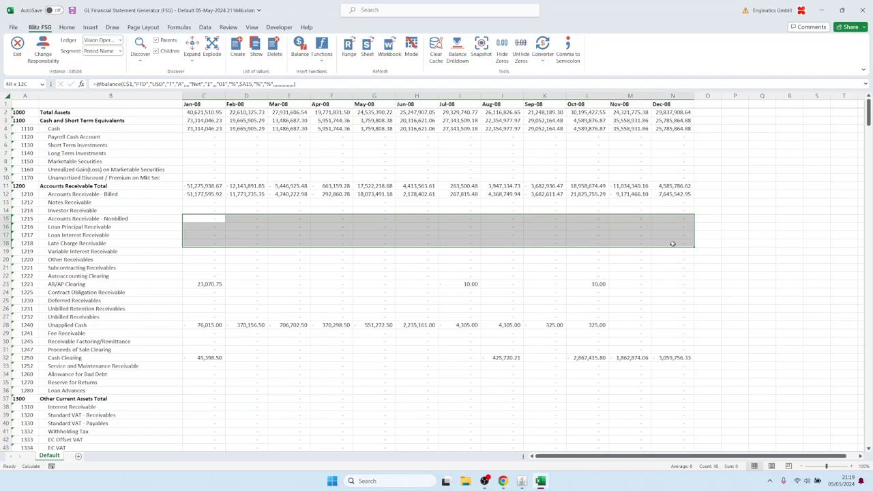
click(374, 267)
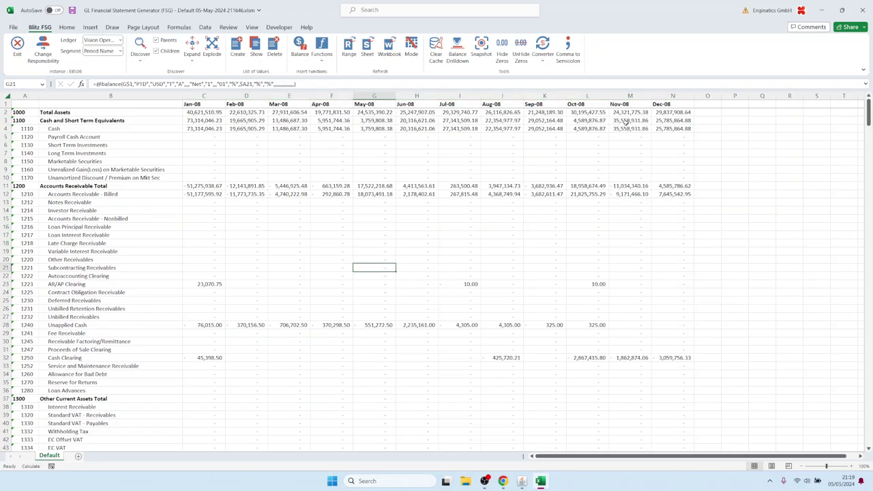
click(282, 233)
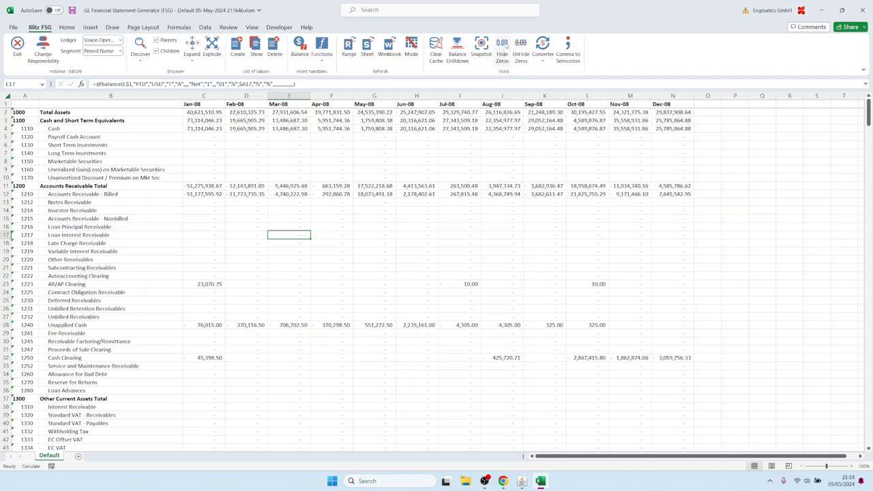
click(502, 47)
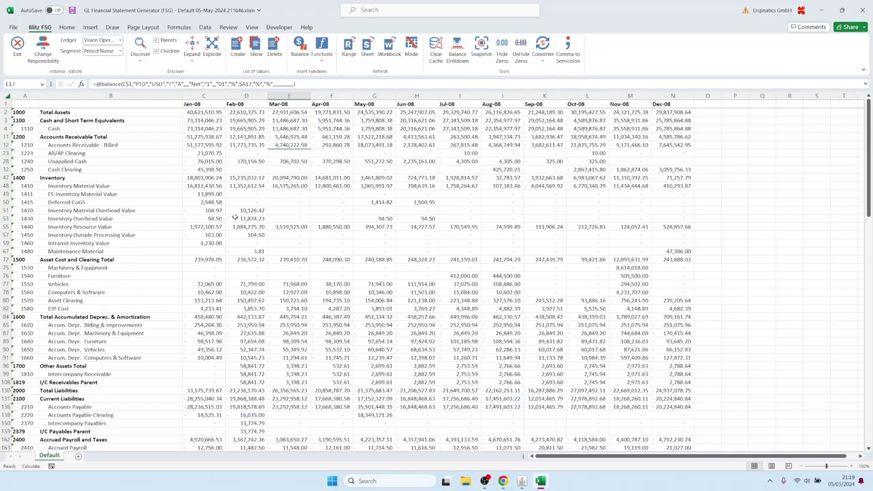
scroll(242, 181, down, 6)
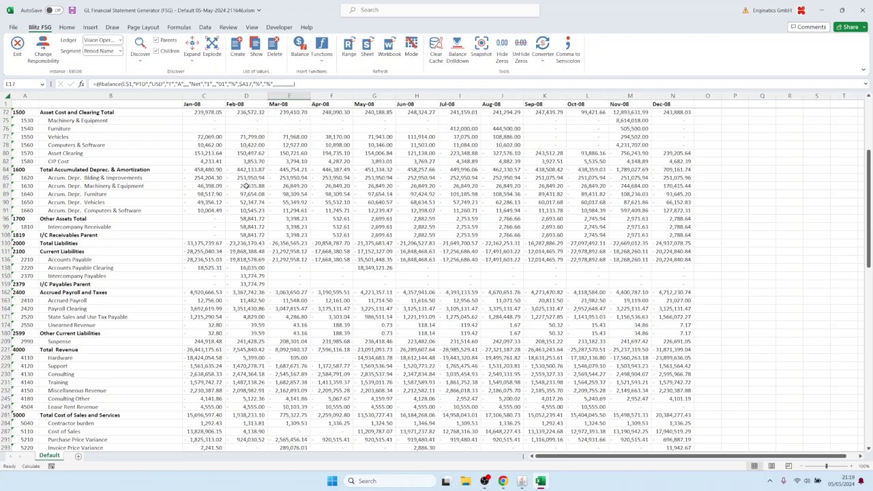
scroll(246, 186, up, 6)
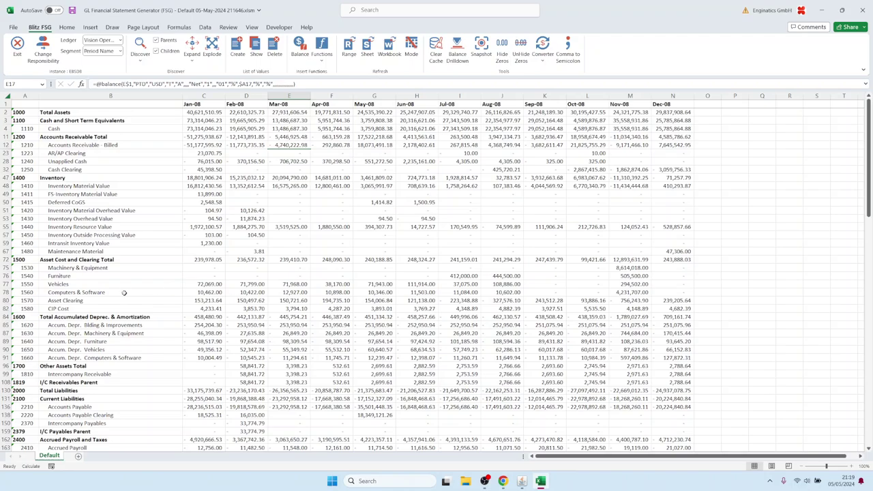
Step: Drill down into the Jun-08 balance of account 4110 Hardware under Total Revenue
scroll(127, 285, down, 4)
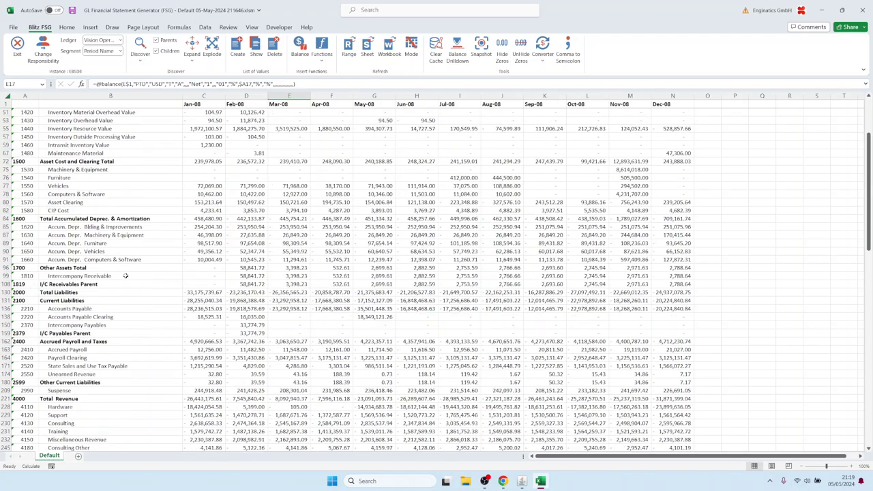
scroll(125, 275, down, 6)
click(60, 253)
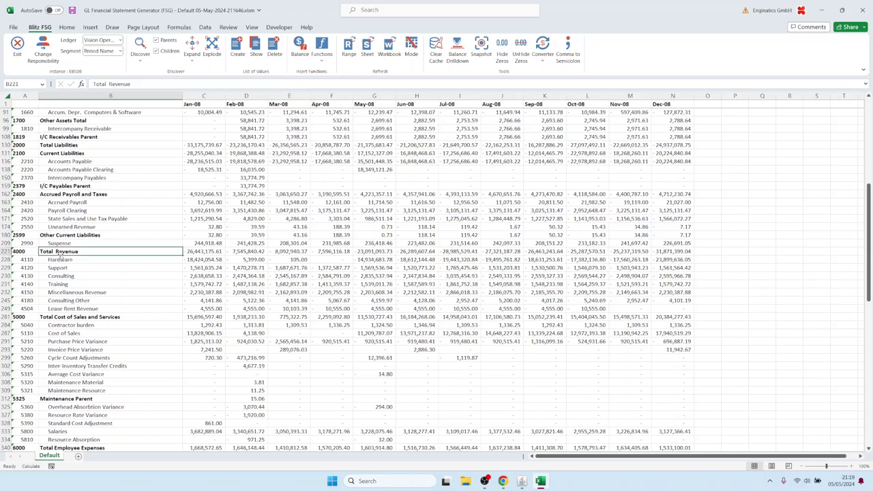
click(62, 261)
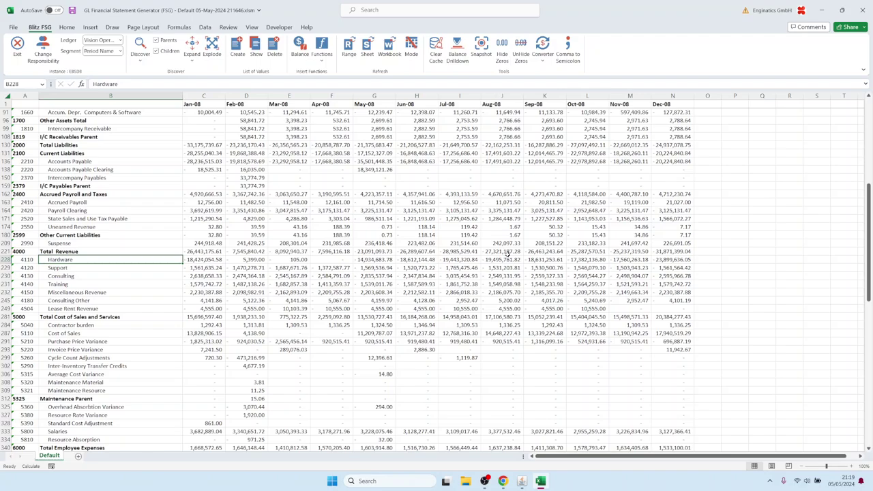
click(505, 260)
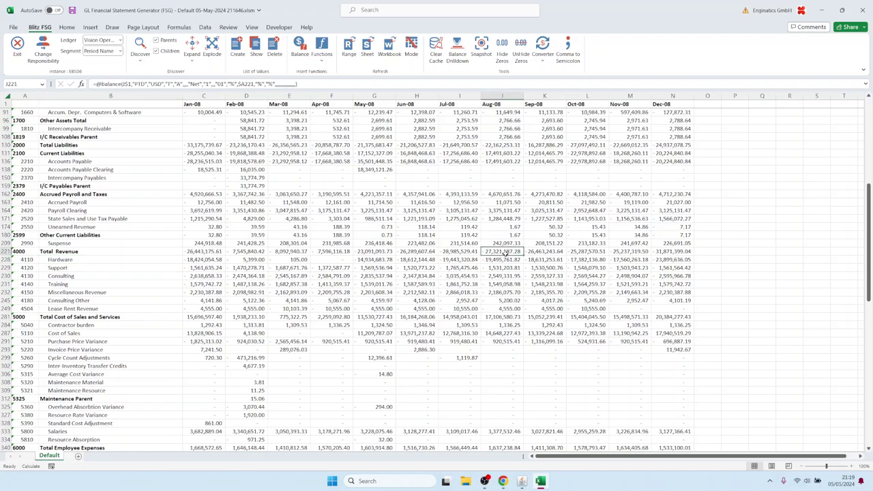
click(140, 259)
click(418, 262)
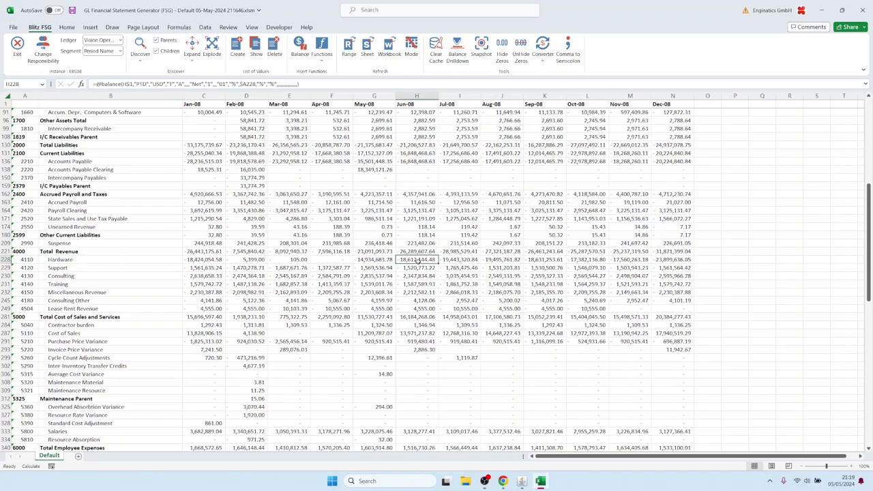
double_click(414, 261)
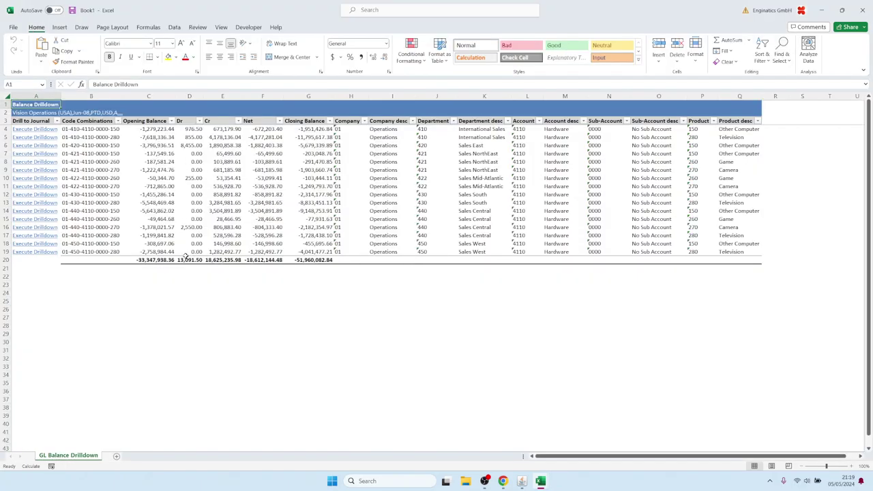
Step: Run a Journal Drilldown on all code combinations in rows 4 to 19 of the balance drilldown
drag(98, 128, 94, 252)
right_click(111, 157)
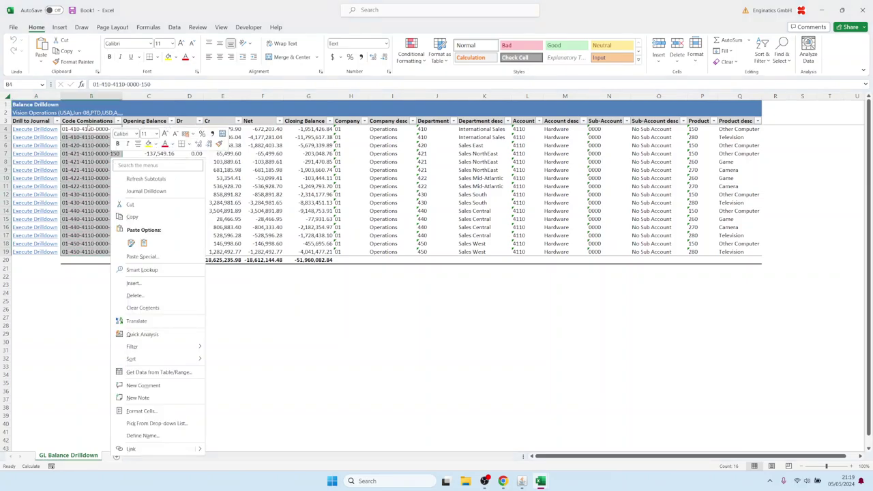
click(146, 191)
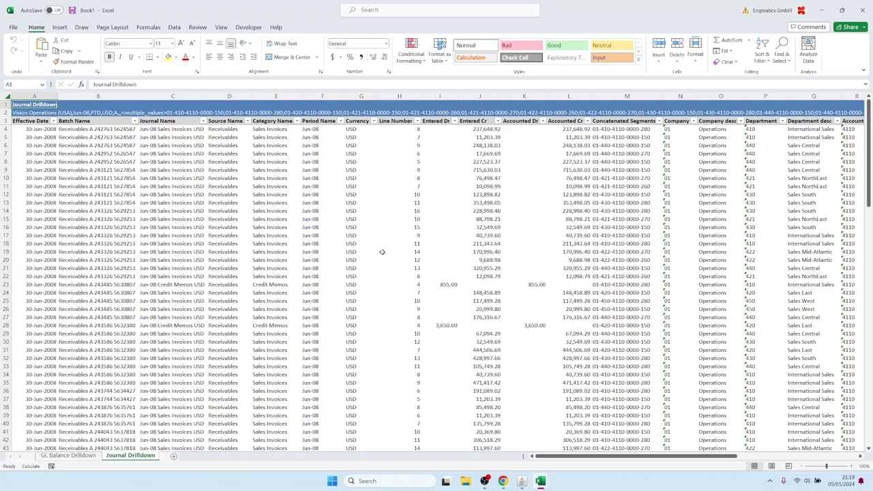
scroll(381, 246, down, 12)
scroll(382, 245, up, 12)
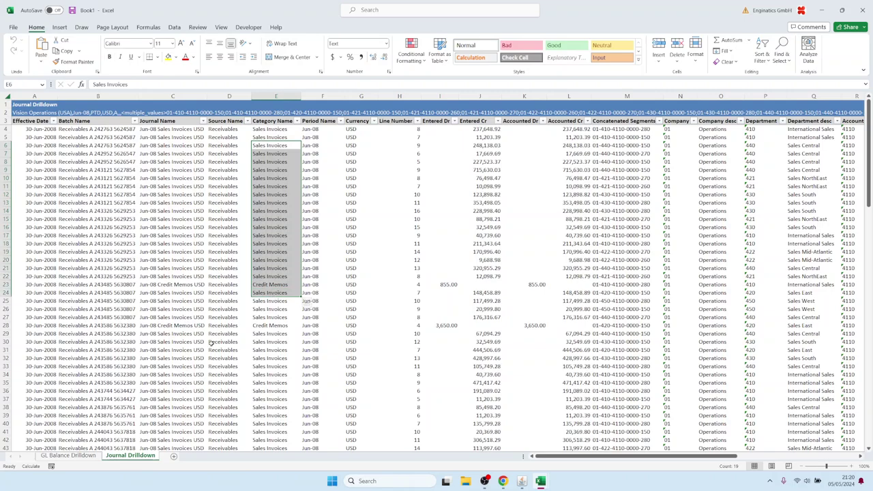
Step: Run the next-level drilldown to Subledger Details for the journal lines in rows 6 to 37
drag(231, 276, 232, 359)
scroll(228, 324, down, 14)
scroll(228, 325, up, 14)
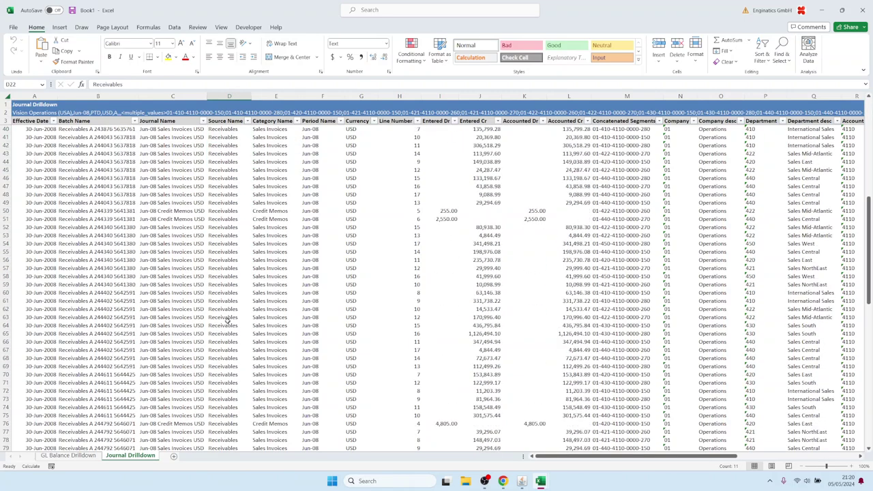
click(279, 146)
drag(278, 146, 279, 403)
right_click(283, 217)
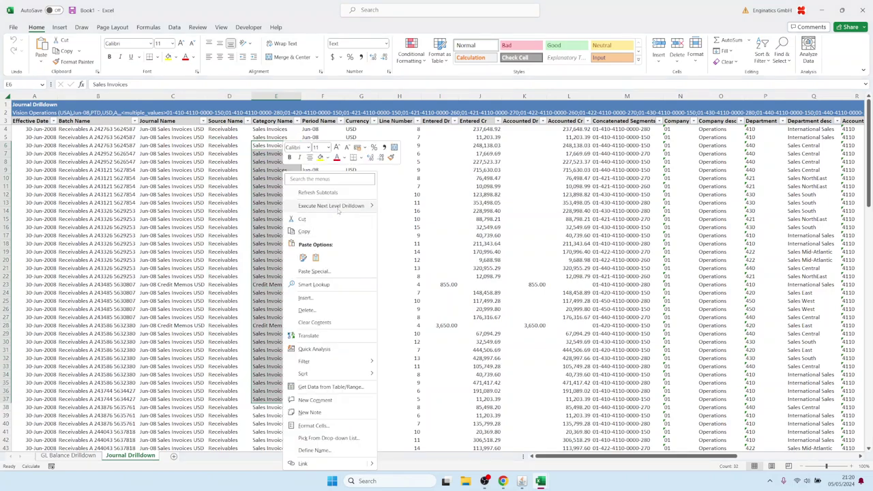
mouse_move(340, 207)
click(427, 210)
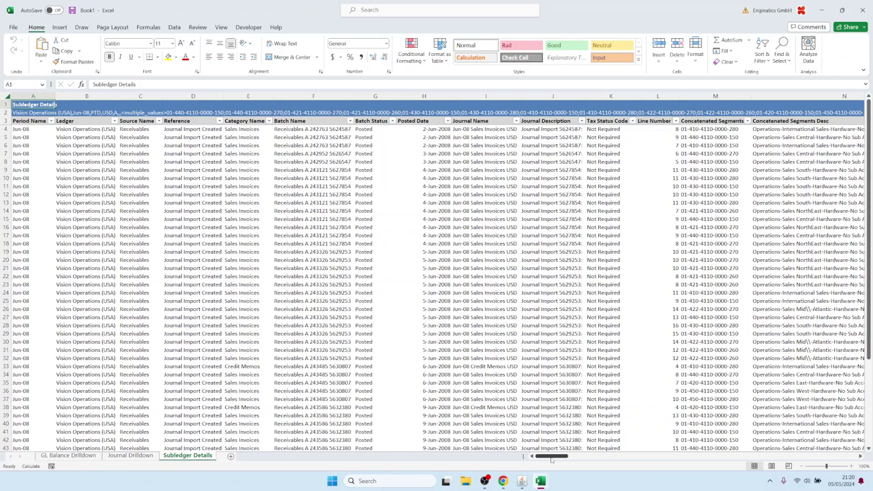
Step: Examine the line amounts, accounting dates and transaction numbers in the Subledger Details sheet
drag(551, 459, 563, 464)
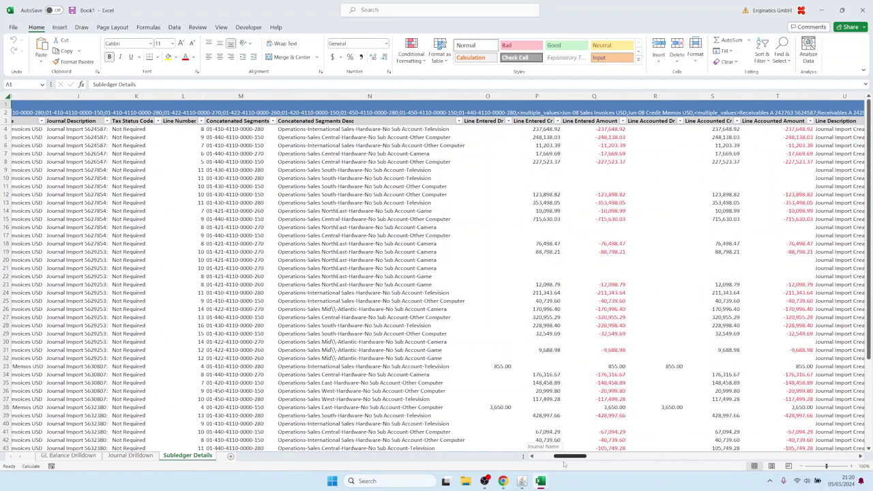
drag(563, 463, 672, 457)
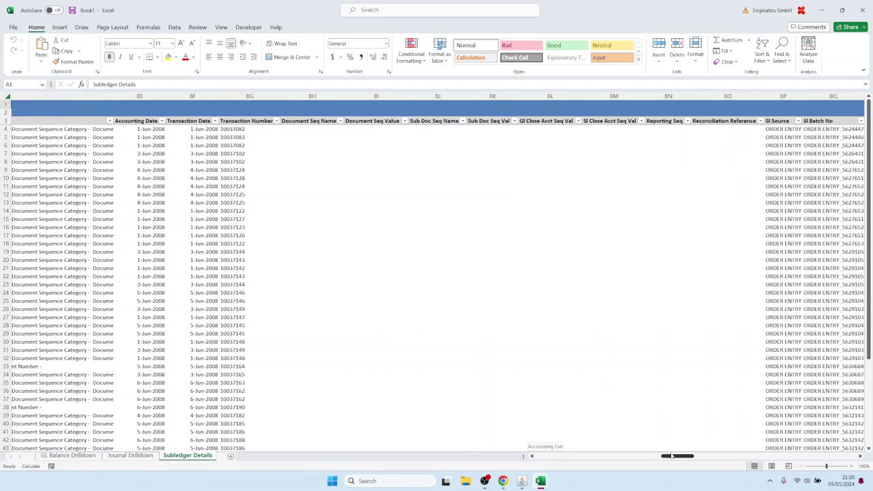
drag(246, 170, 247, 286)
click(493, 252)
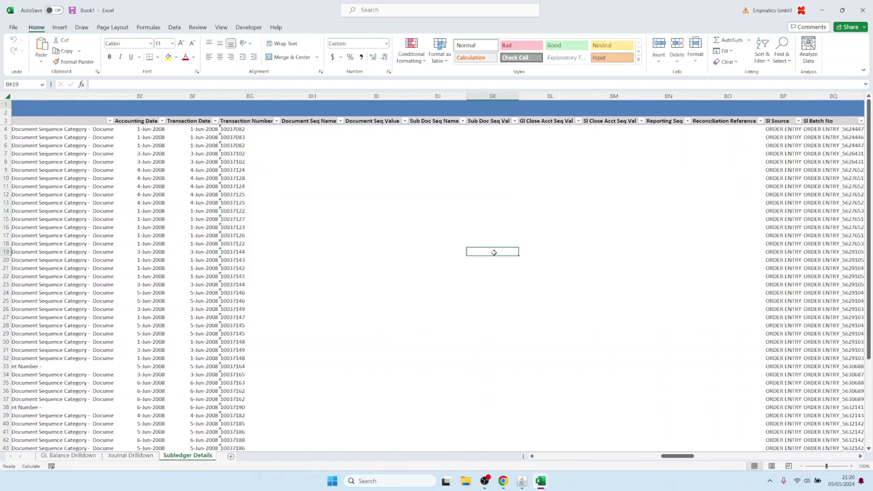
Step: Examine the Invoice Number, Invoice Date and Invoice Amount columns of the subledger details
drag(671, 457, 697, 459)
drag(249, 251, 276, 279)
drag(352, 205, 341, 329)
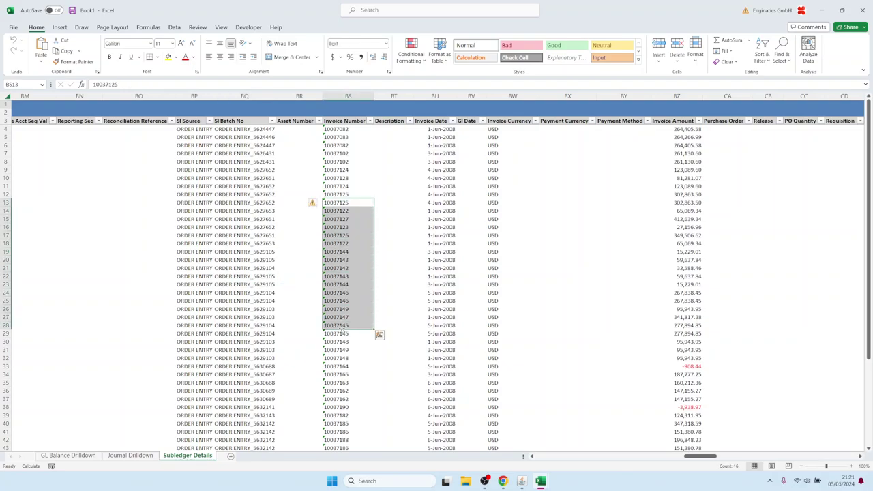
click(343, 251)
drag(440, 237, 440, 271)
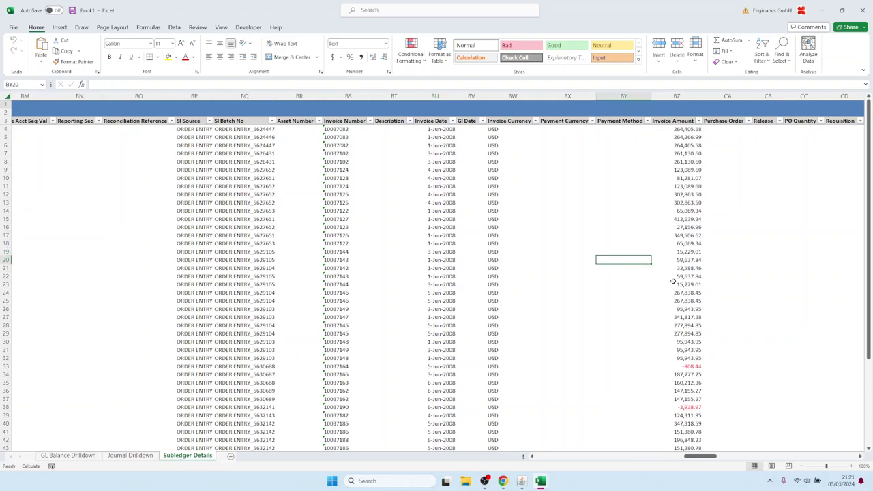
drag(682, 243, 689, 260)
Step: Examine the sales order, salesperson, customer number, customer name and customer site columns of the subledger details
click(789, 456)
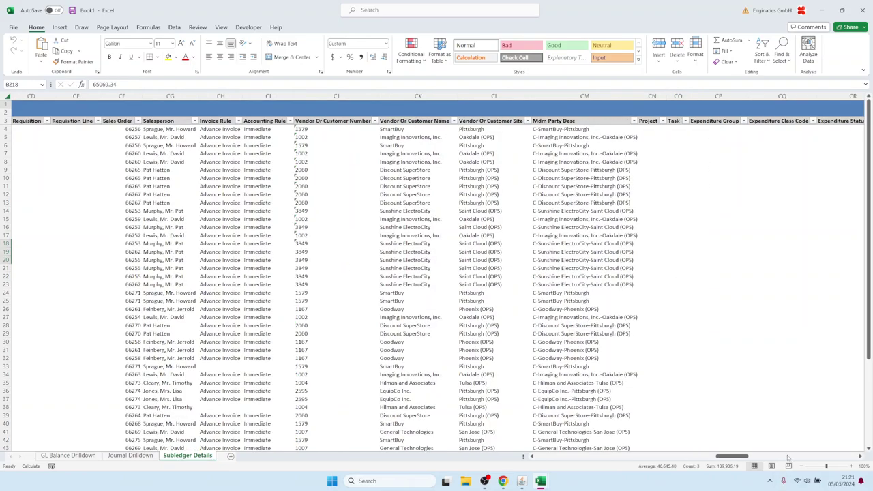
drag(131, 193, 133, 318)
drag(159, 210, 163, 267)
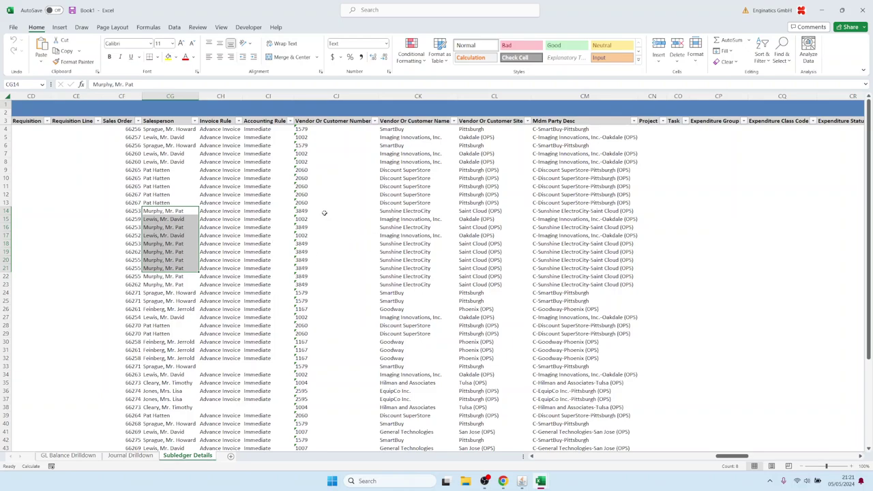
drag(324, 213, 334, 293)
drag(417, 195, 462, 295)
drag(486, 197, 483, 257)
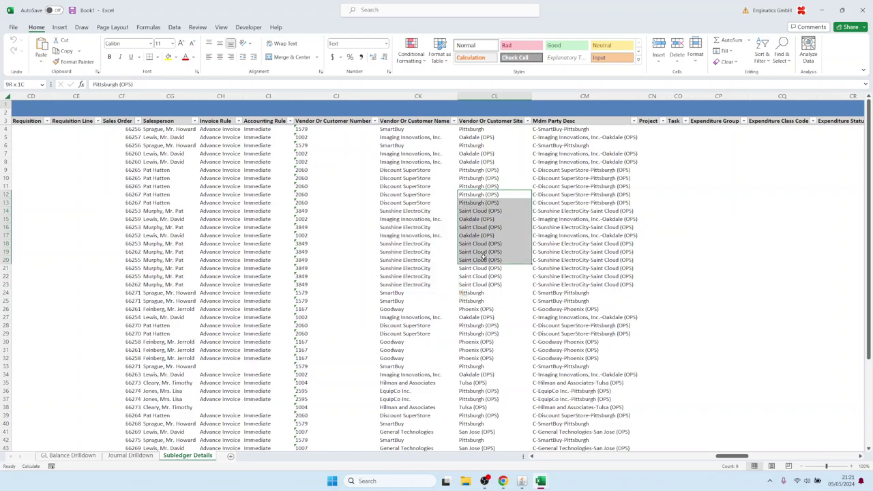
click(566, 302)
Step: Execute the View Transaction drilldown for row 13 and open its transaction in Oracle Applications
drag(734, 456, 868, 468)
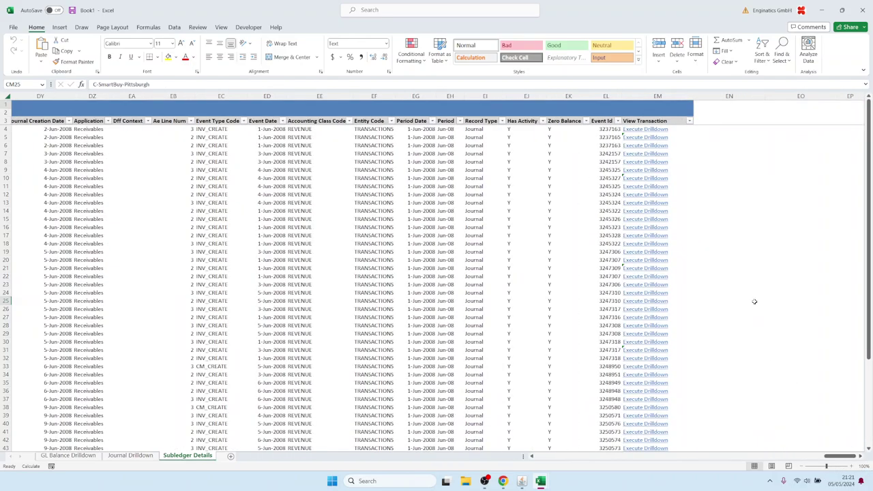
click(644, 202)
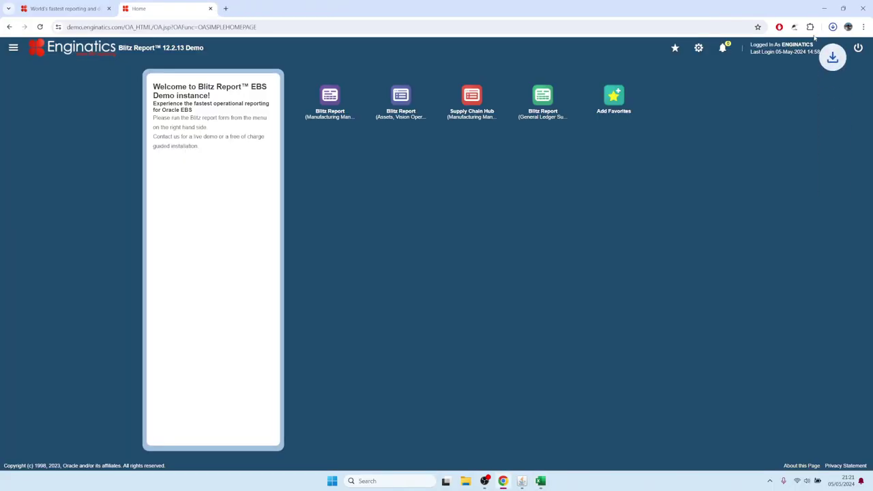
click(776, 51)
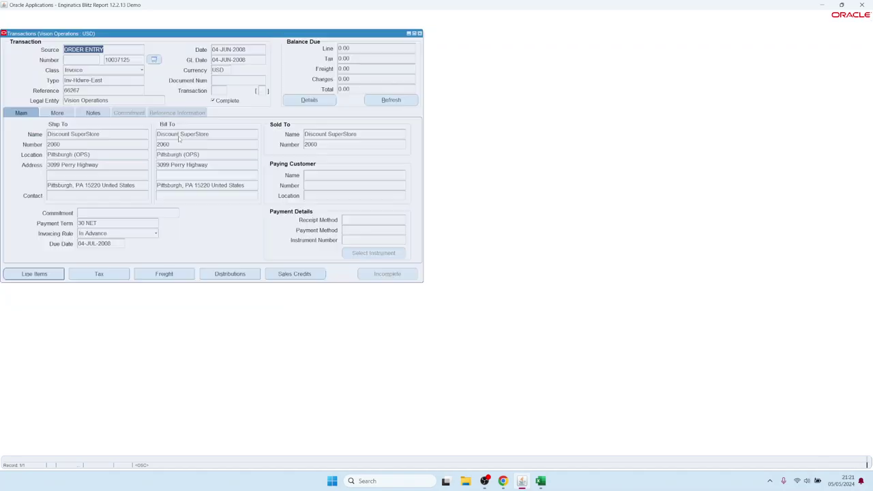
Step: Open the transaction's line items and examine the description of the first item
click(128, 60)
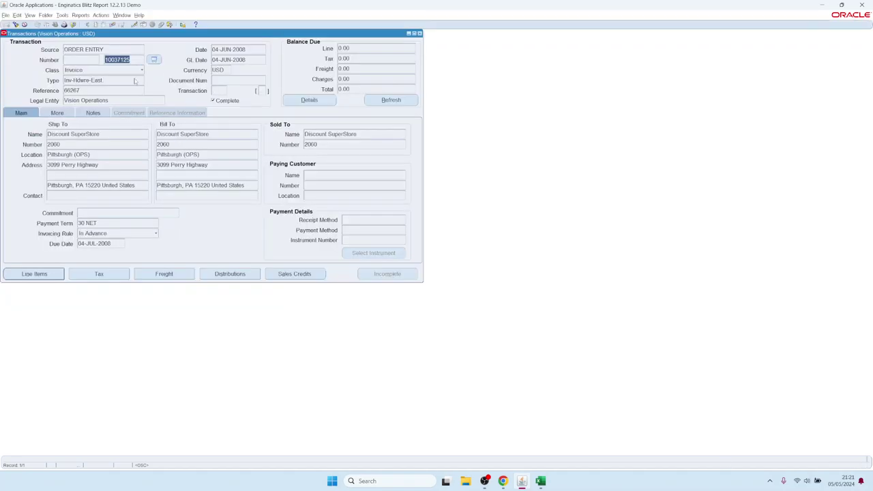
click(41, 273)
click(113, 112)
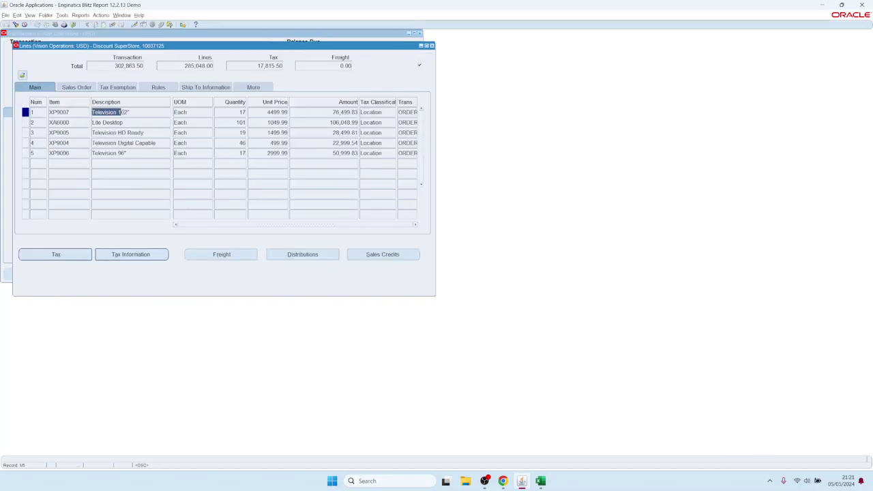
Step: Examine the description of the second line item, and close the lines and transaction windows
click(121, 122)
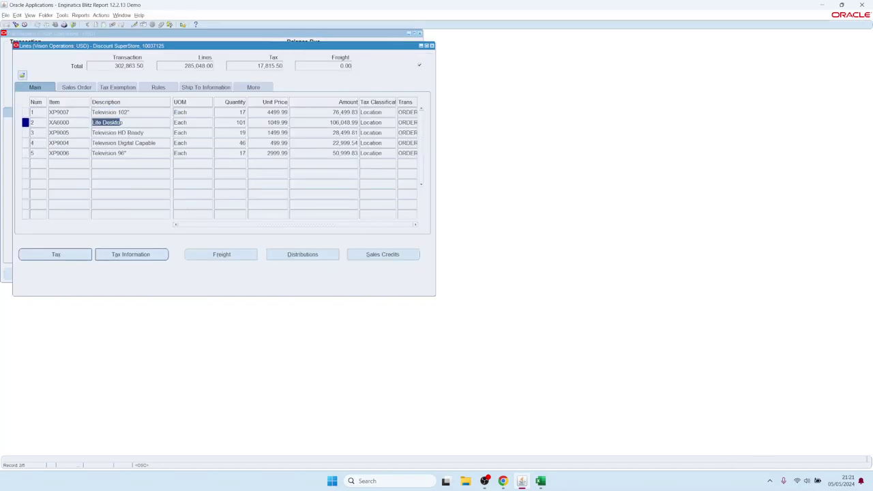
click(431, 46)
click(420, 34)
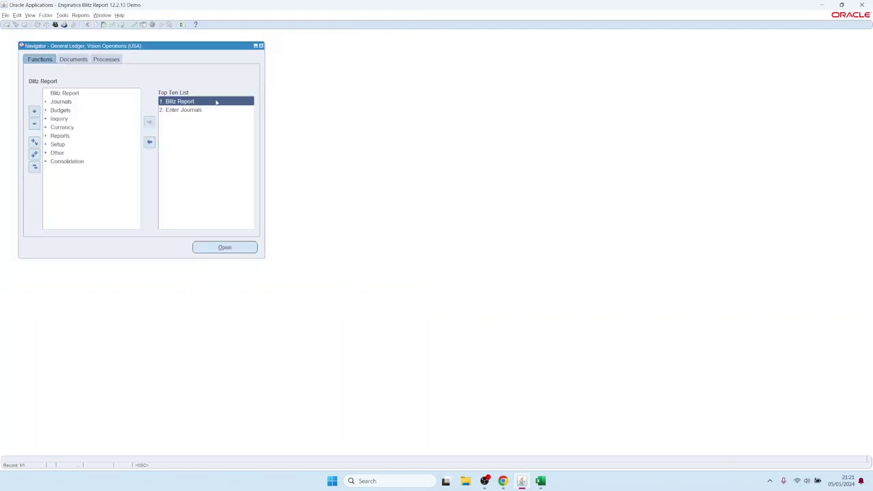
Step: Switch to the Default FSG workbook in Excel and return to the first rows of the balance report
click(540, 481)
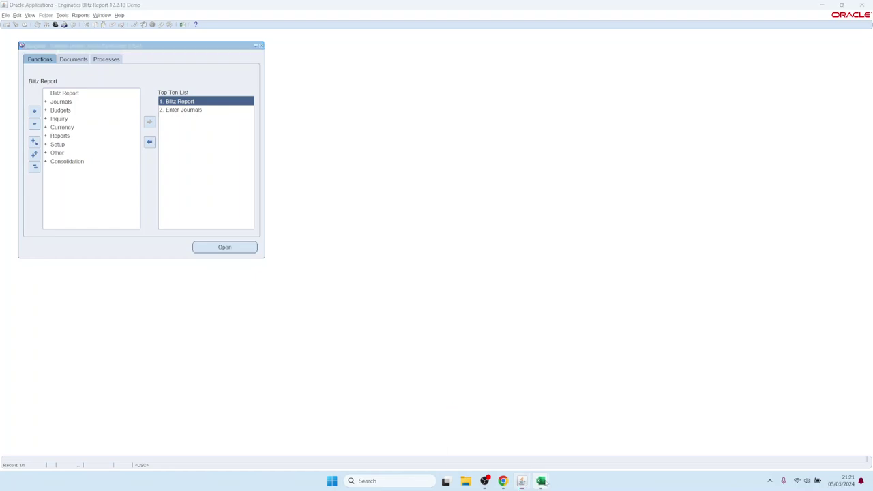
click(498, 437)
scroll(296, 233, up, 10)
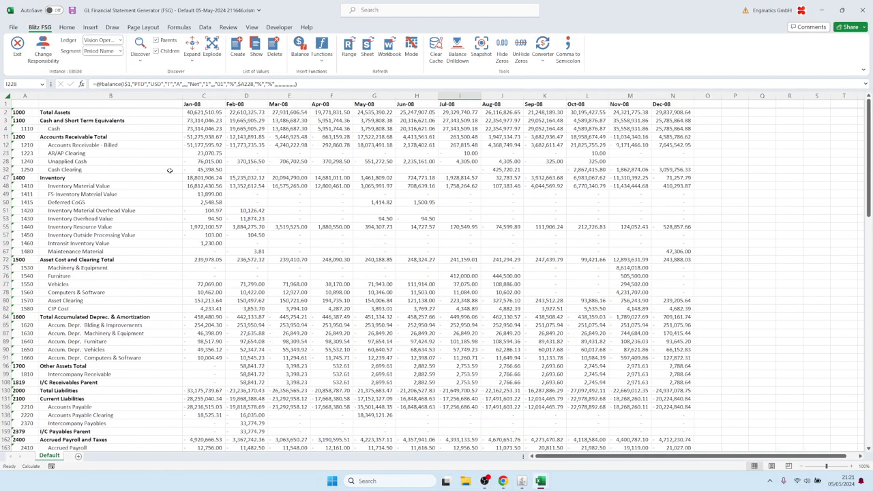
Step: From Oracle Applications, run the GL Financial Statement Generator (FSG) Blitz Report with the Income Summary Statement template and view its Excel output
mouse_move(522, 482)
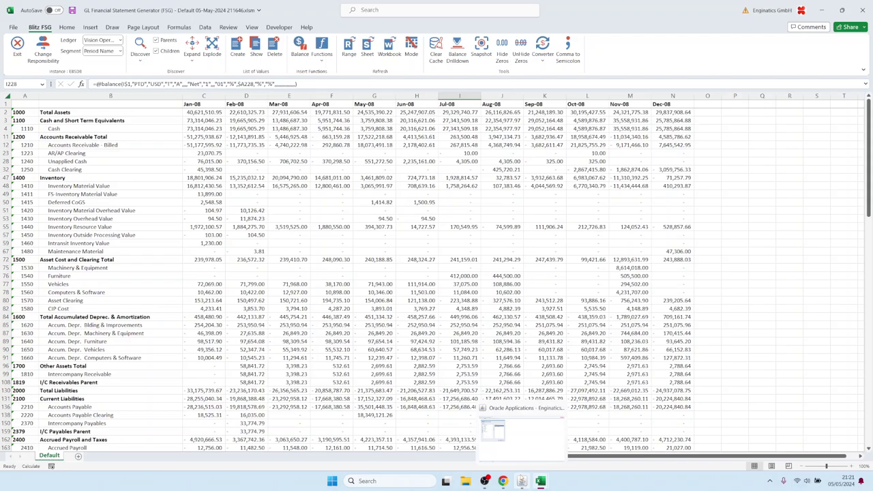
click(521, 430)
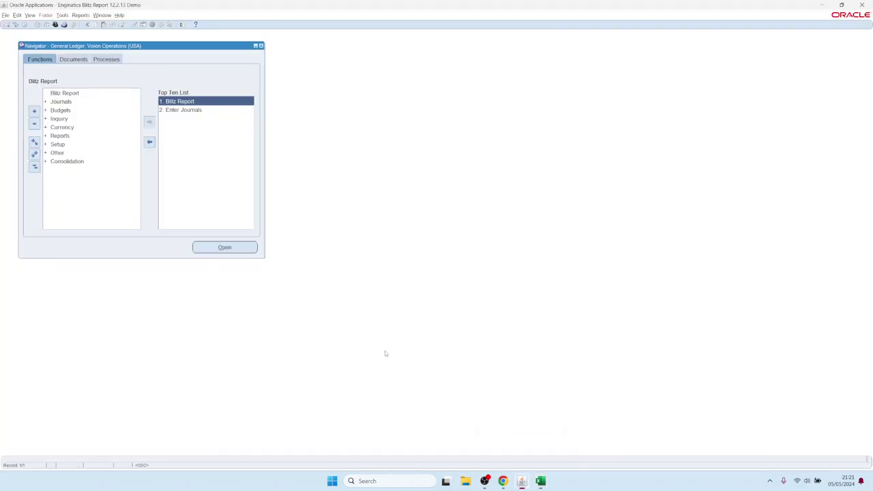
double_click(184, 102)
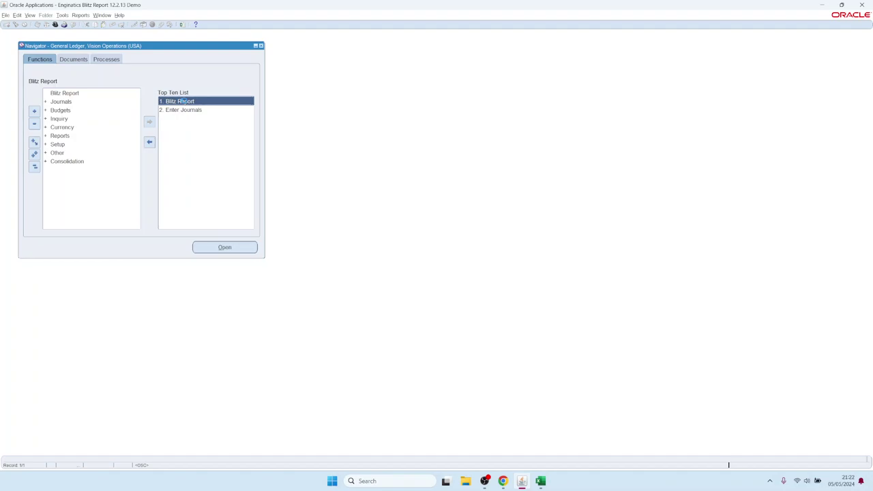
double_click(98, 59)
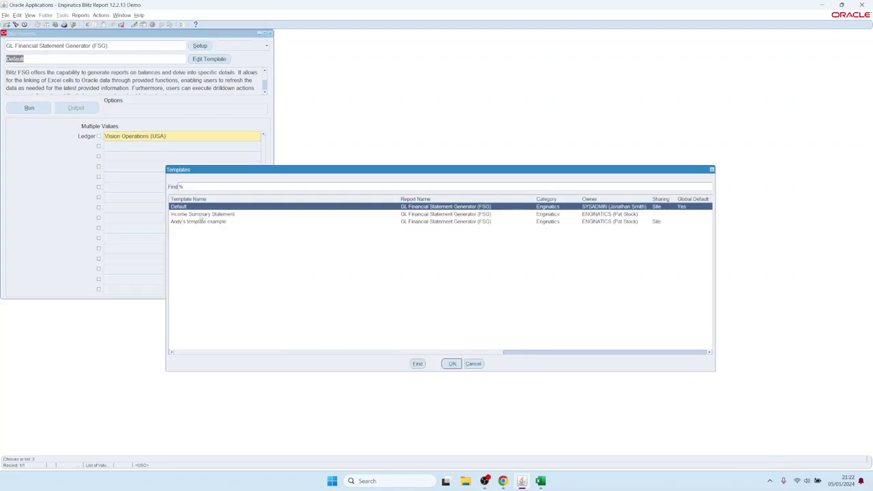
double_click(201, 214)
click(32, 108)
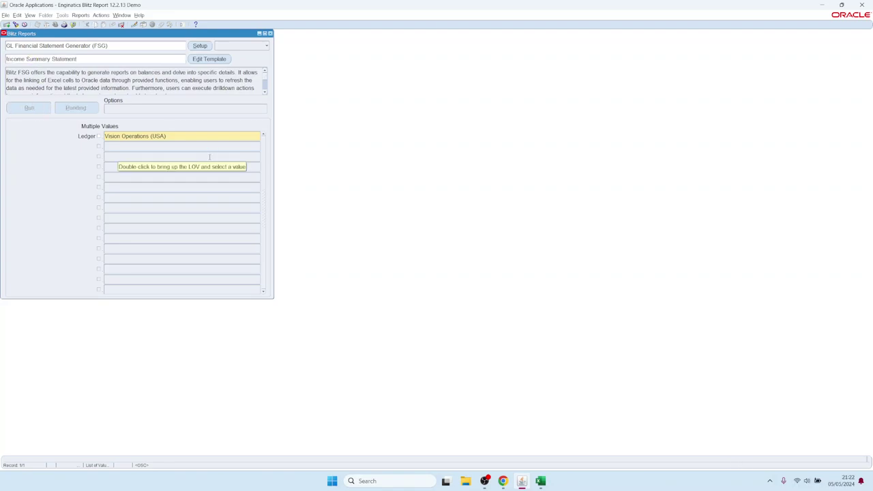
key(alt+Tab)
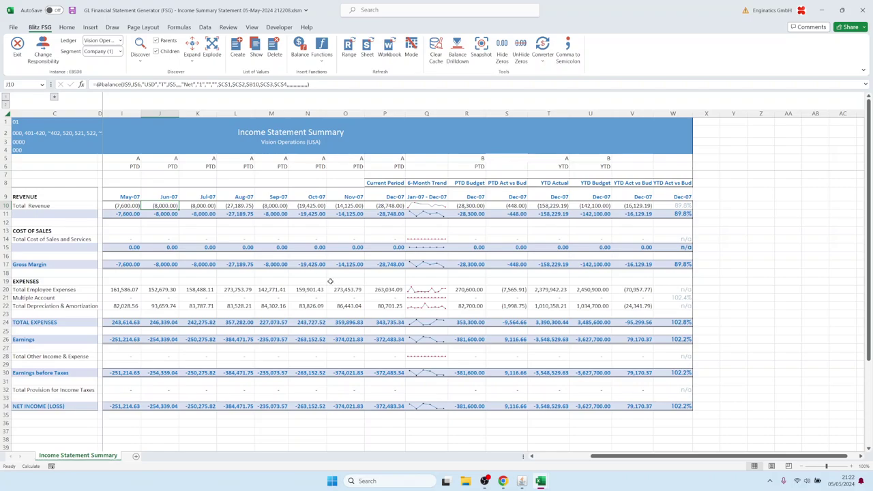
Step: Examine the Jun-07 Gross Margin formula and the Jul-07 Total Revenue balance formula in the income statement
click(165, 265)
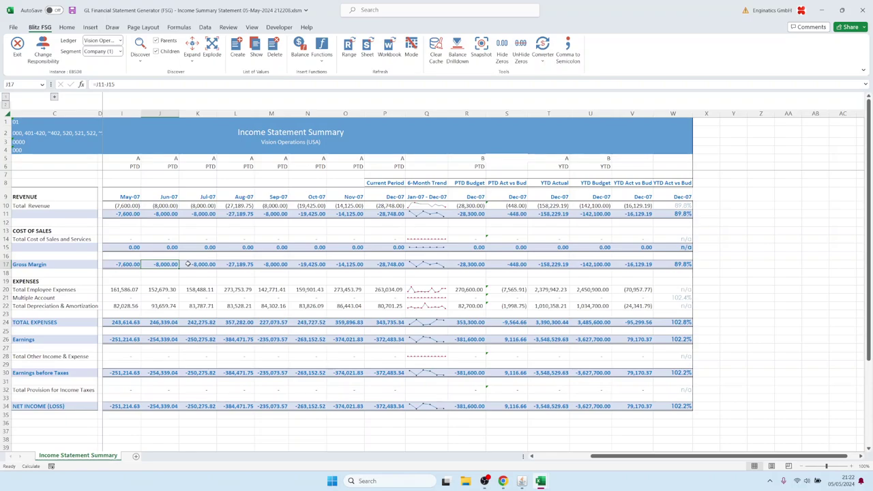
key(F2)
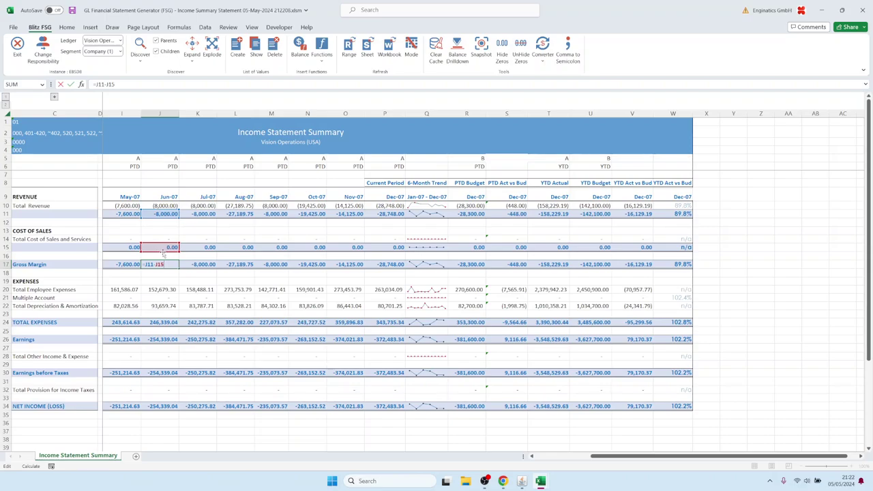
key(Escape)
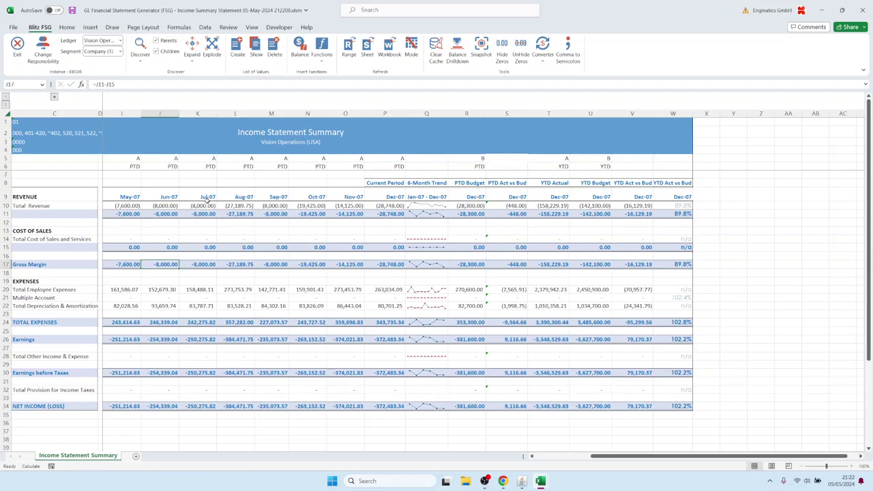
click(204, 206)
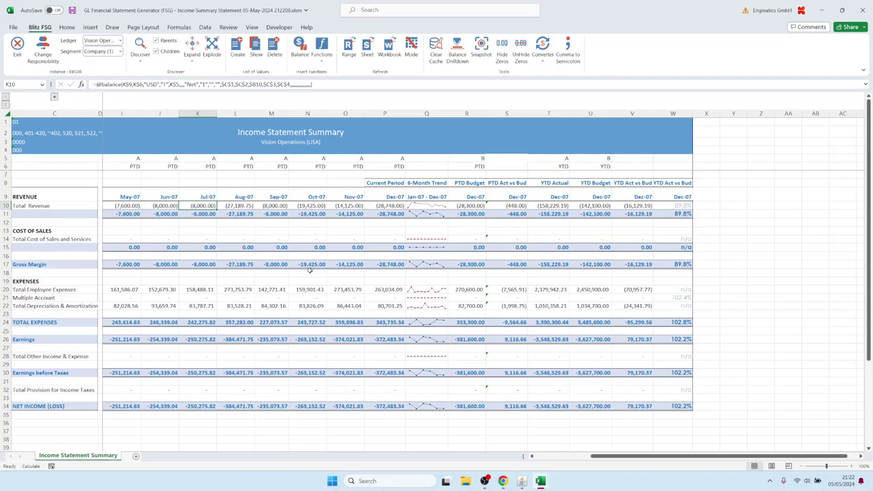